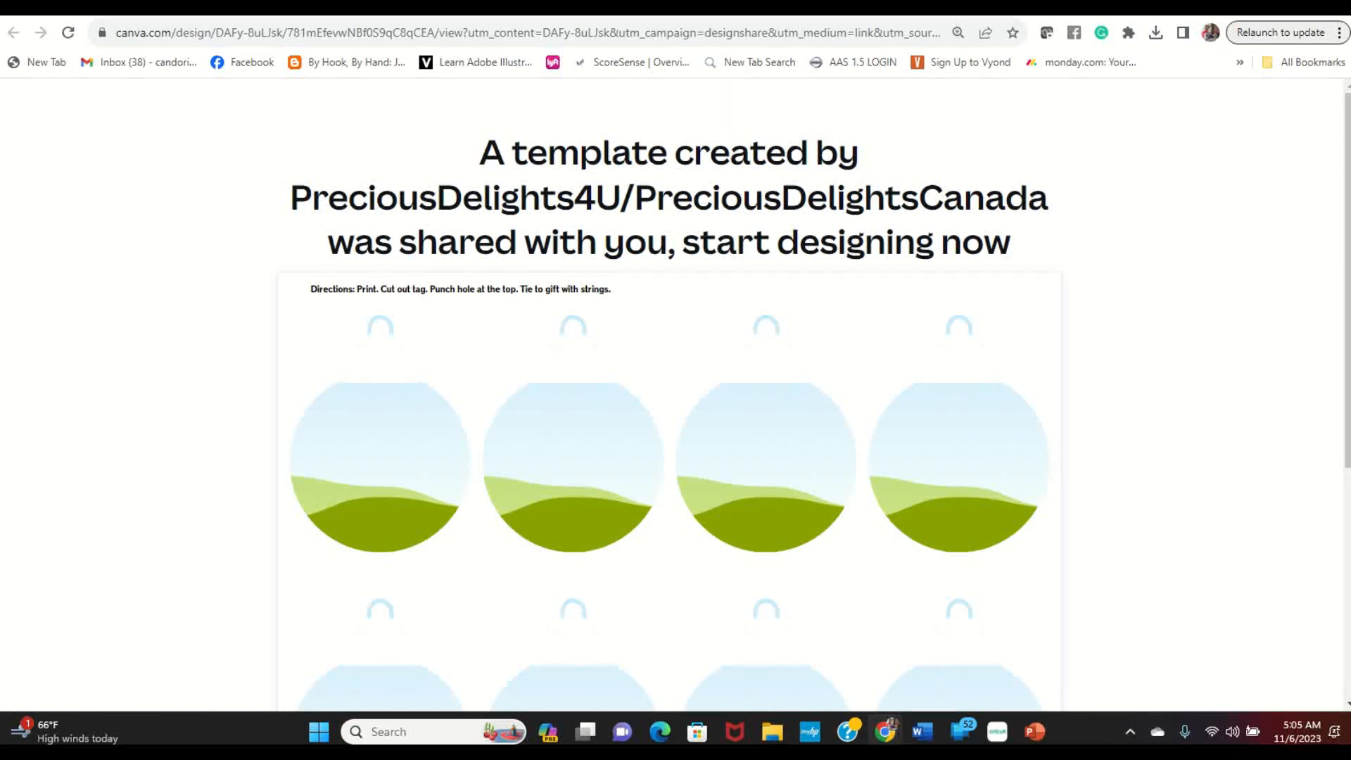
Step: Start a new design from the shared 11 × 8.5 in ornament frames template
scroll(412, 225, "down", 3)
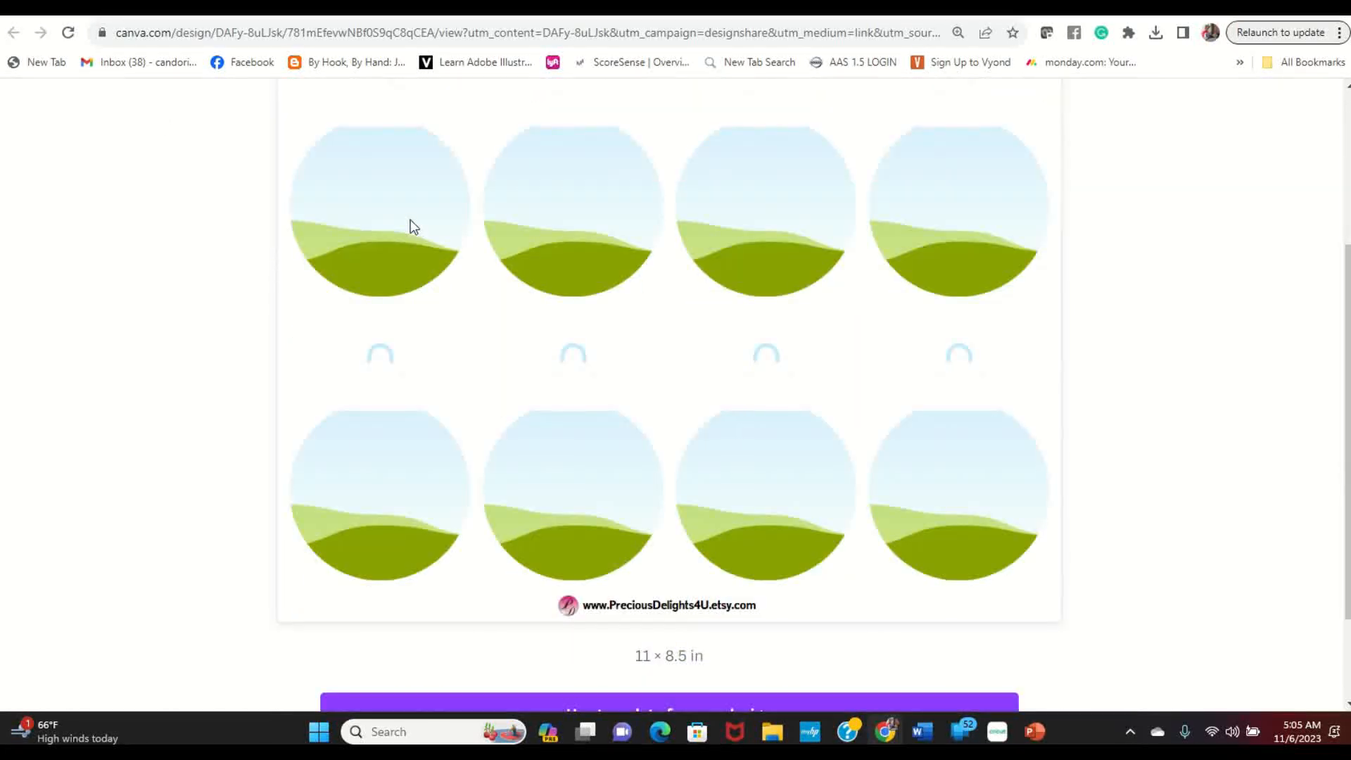
scroll(562, 462, "down", 2)
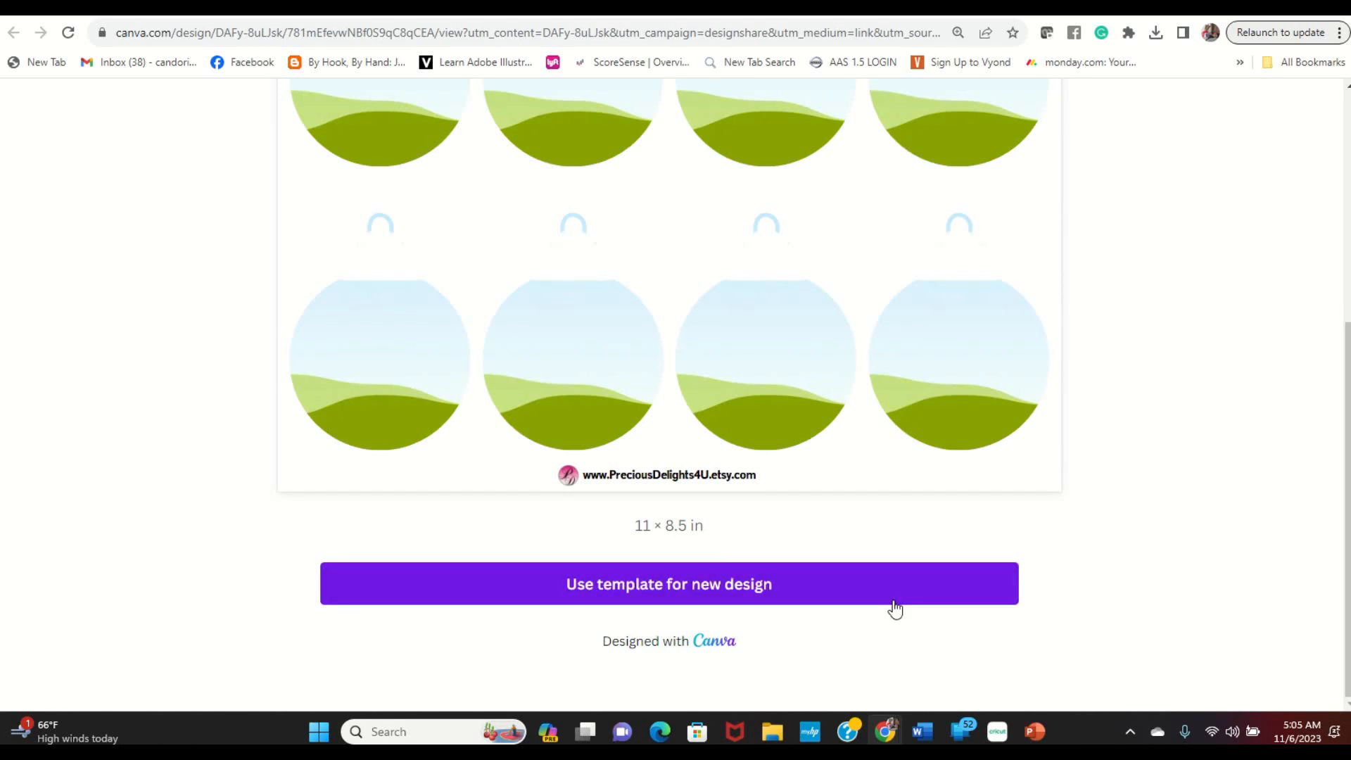
left_click(798, 585)
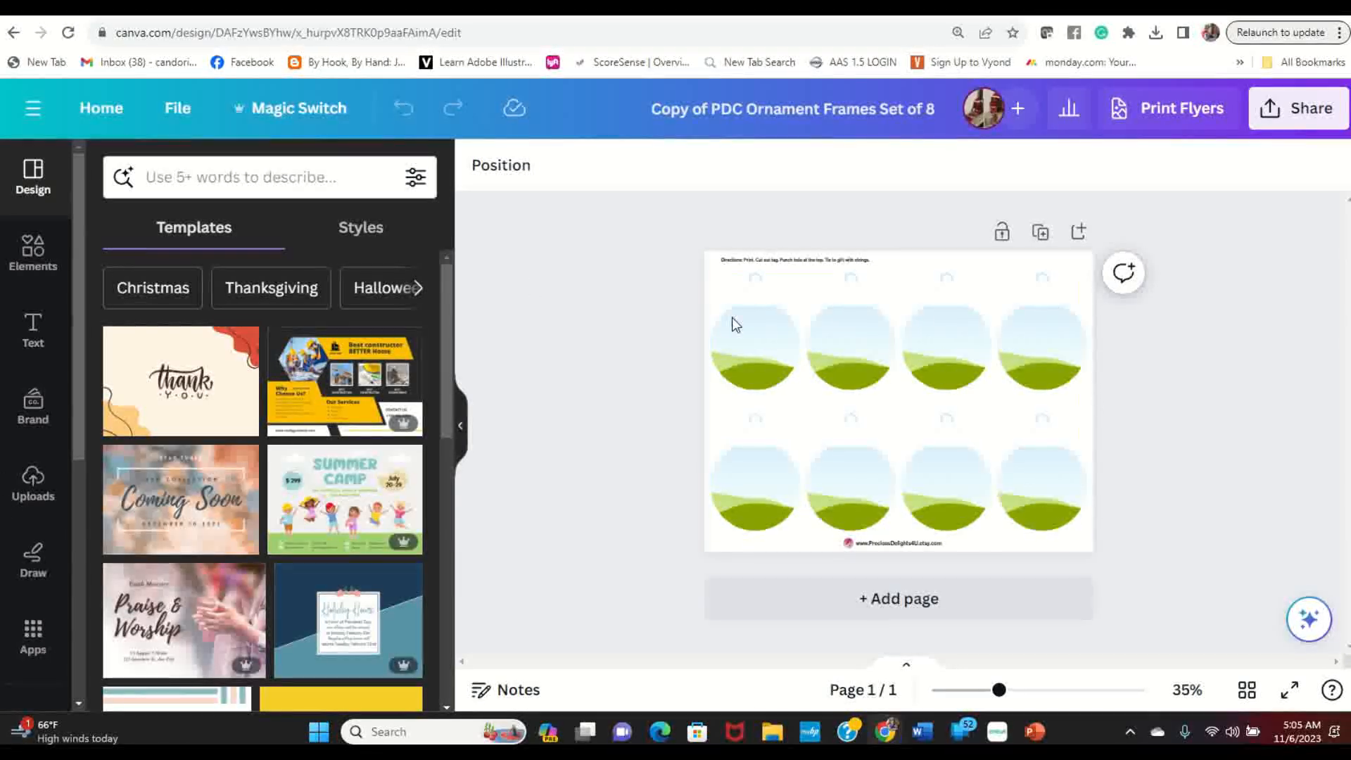
Step: Fill the four upper-row ornament frames with different uploaded images of the red truck ornament artwork
left_click(32, 485)
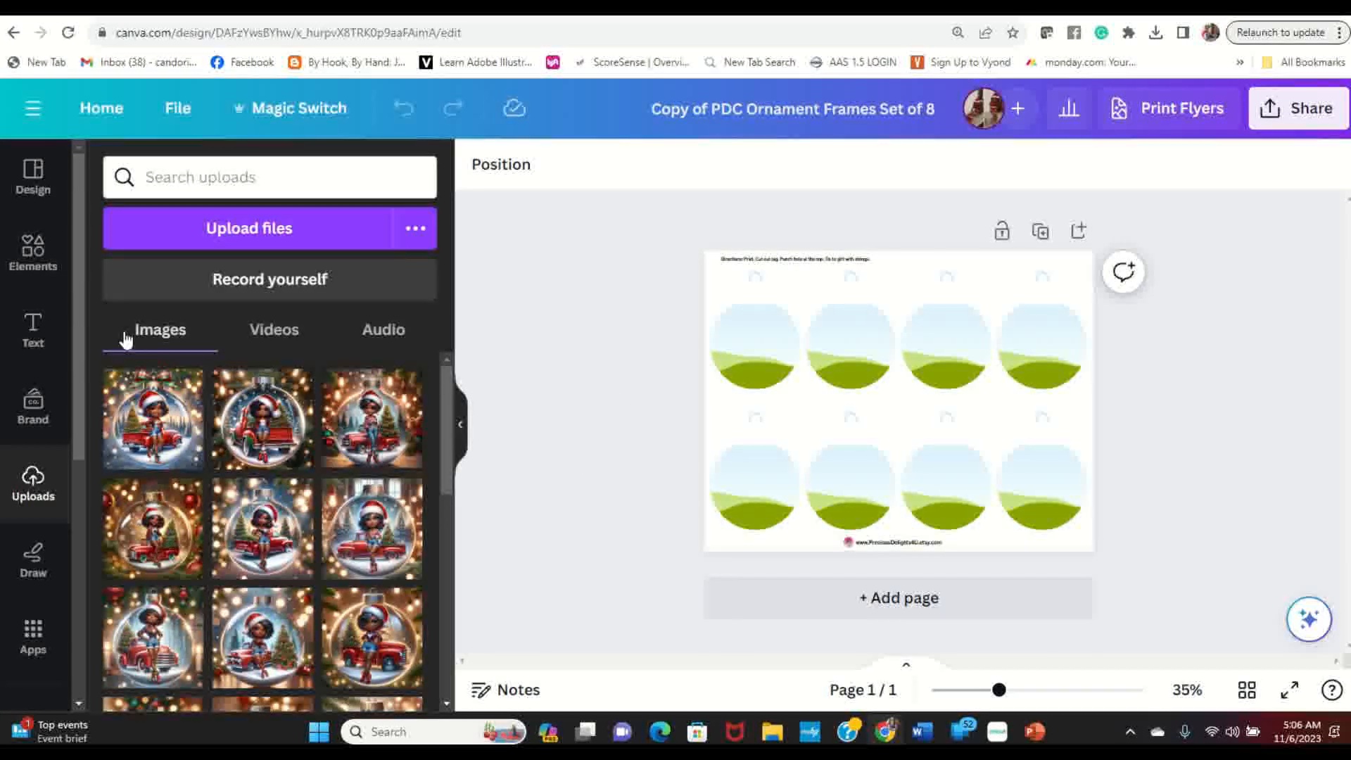
left_click_drag(149, 437, 720, 355)
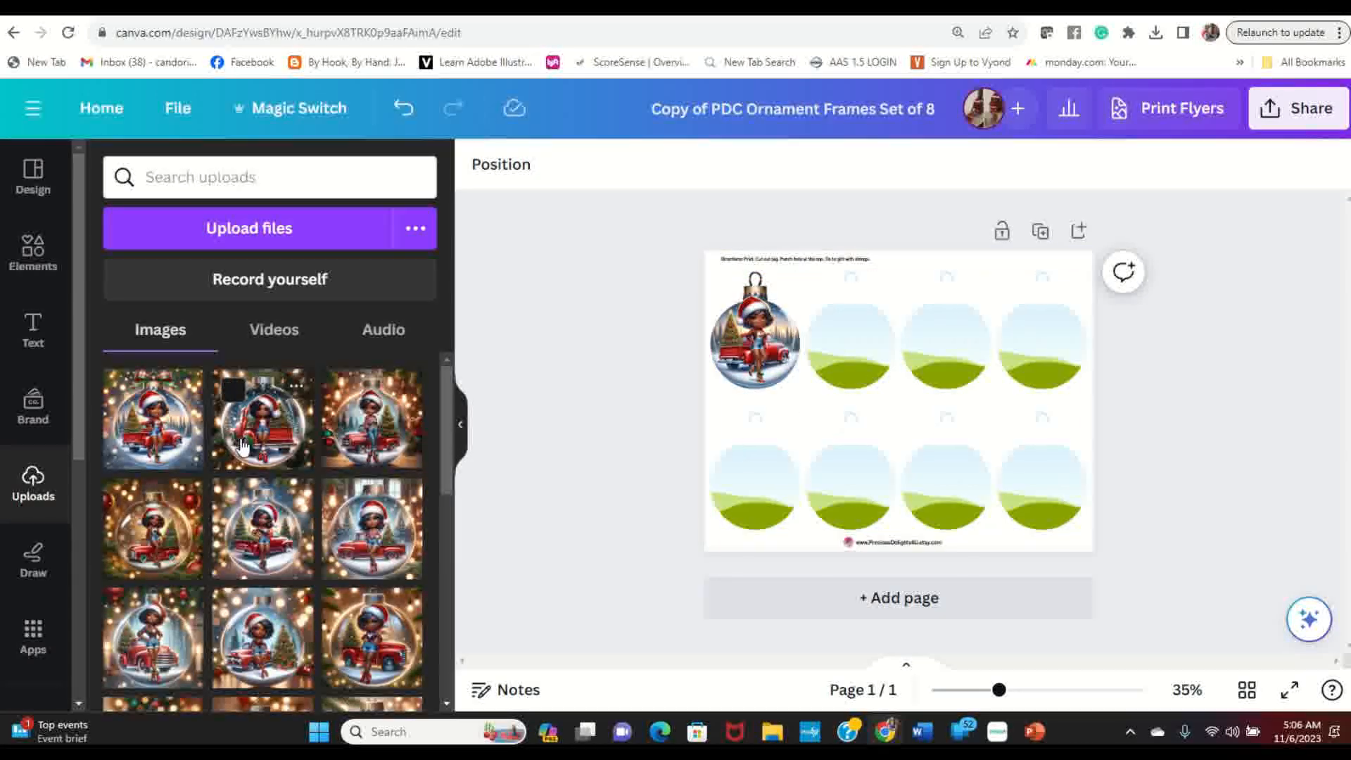
left_click_drag(273, 434, 846, 361)
left_click_drag(373, 422, 955, 345)
left_click_drag(151, 496, 1036, 352)
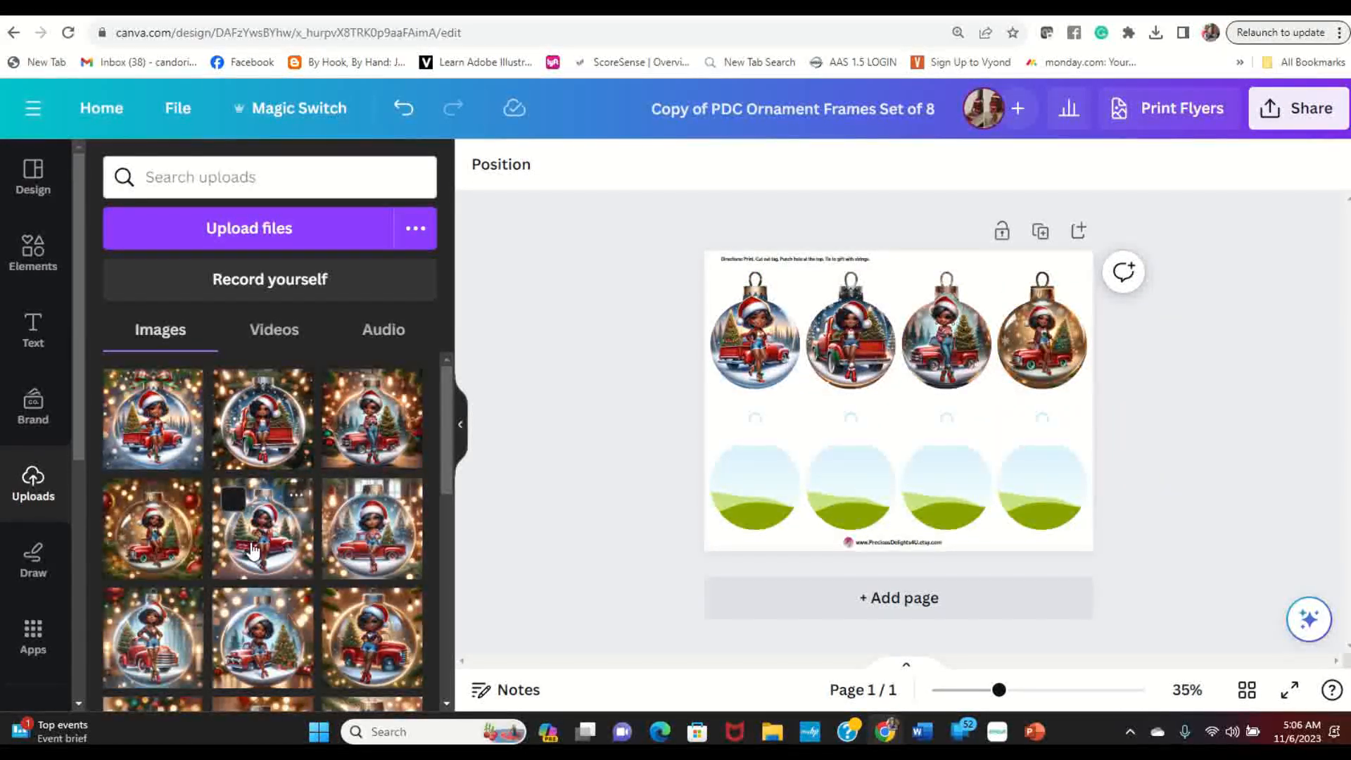
Step: Fill the four lower-row ornament frames with other uploaded red truck images and preview the design in full screen
left_click_drag(372, 515, 774, 503)
left_click_drag(296, 535, 851, 506)
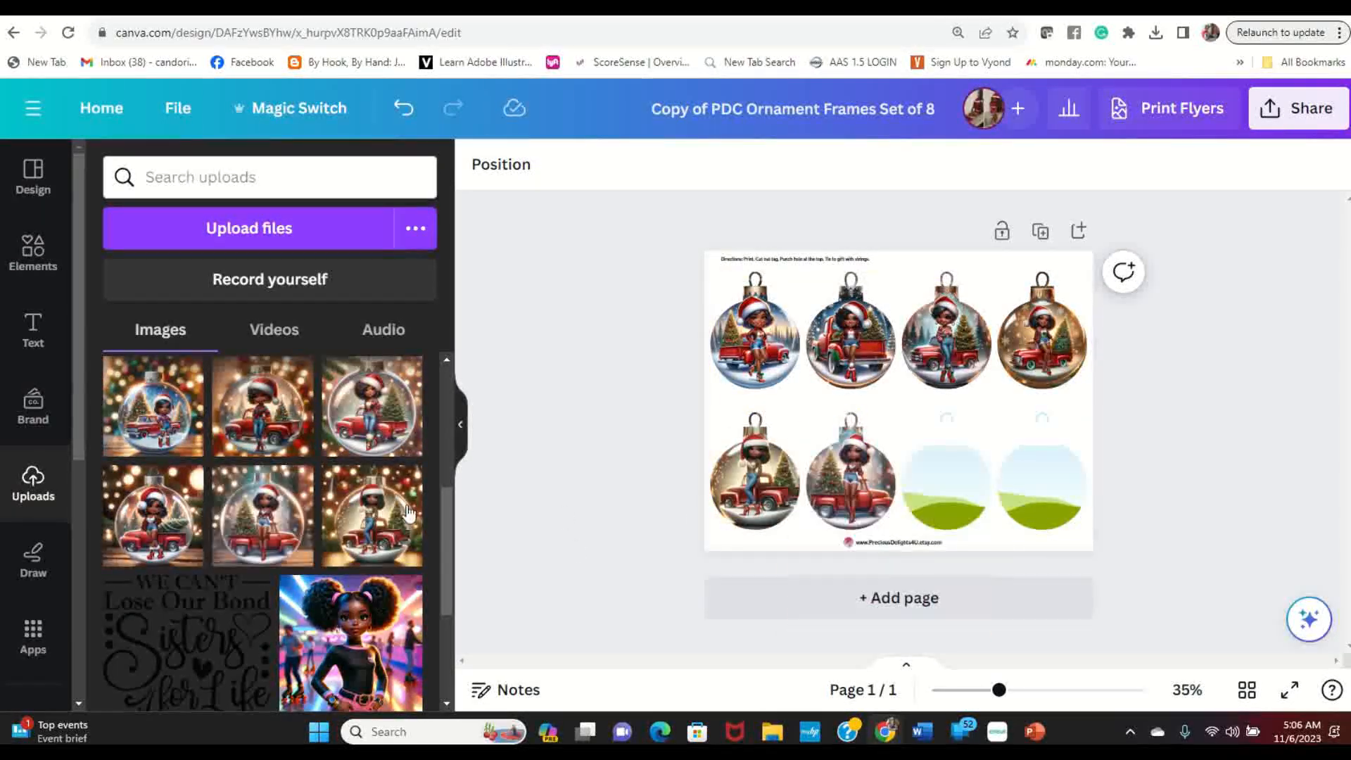
left_click_drag(190, 511, 927, 501)
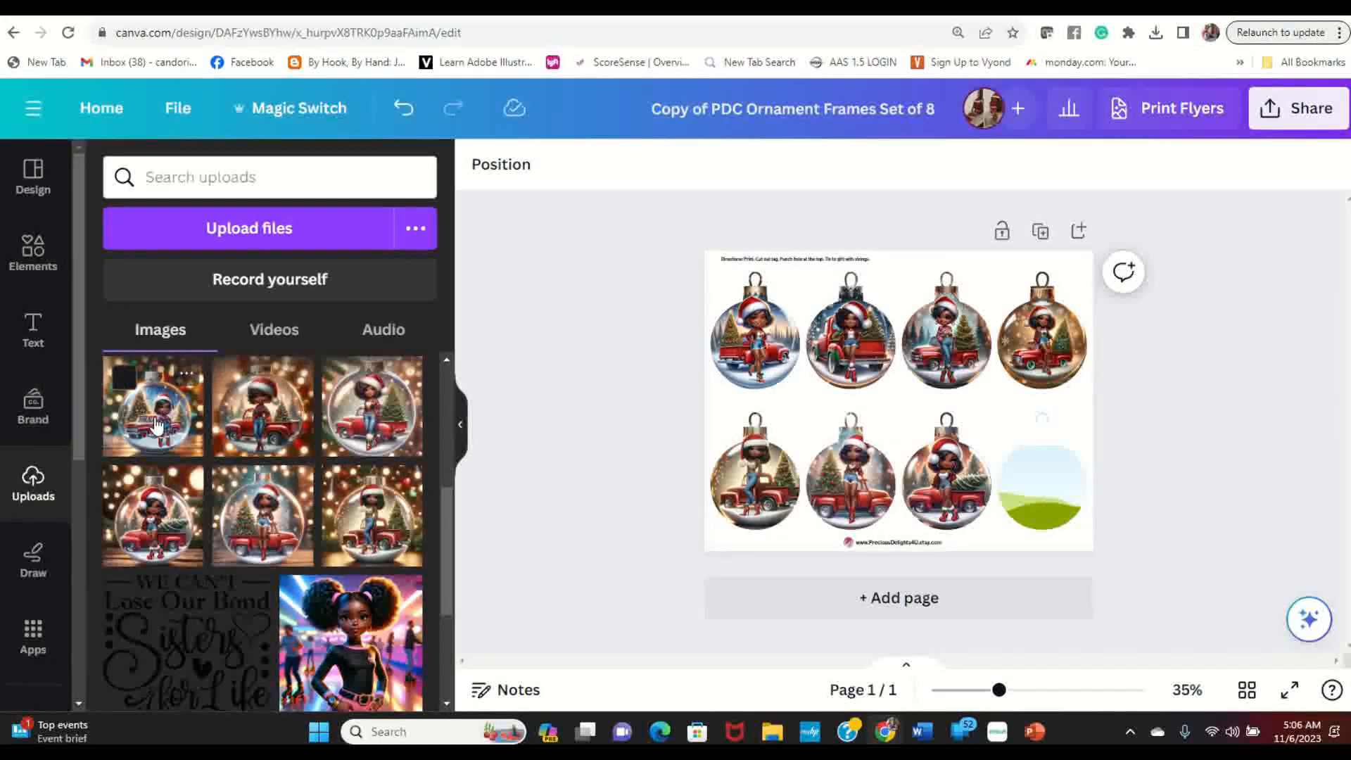
scroll(154, 419, "up", 2)
scroll(154, 420, "up", 1)
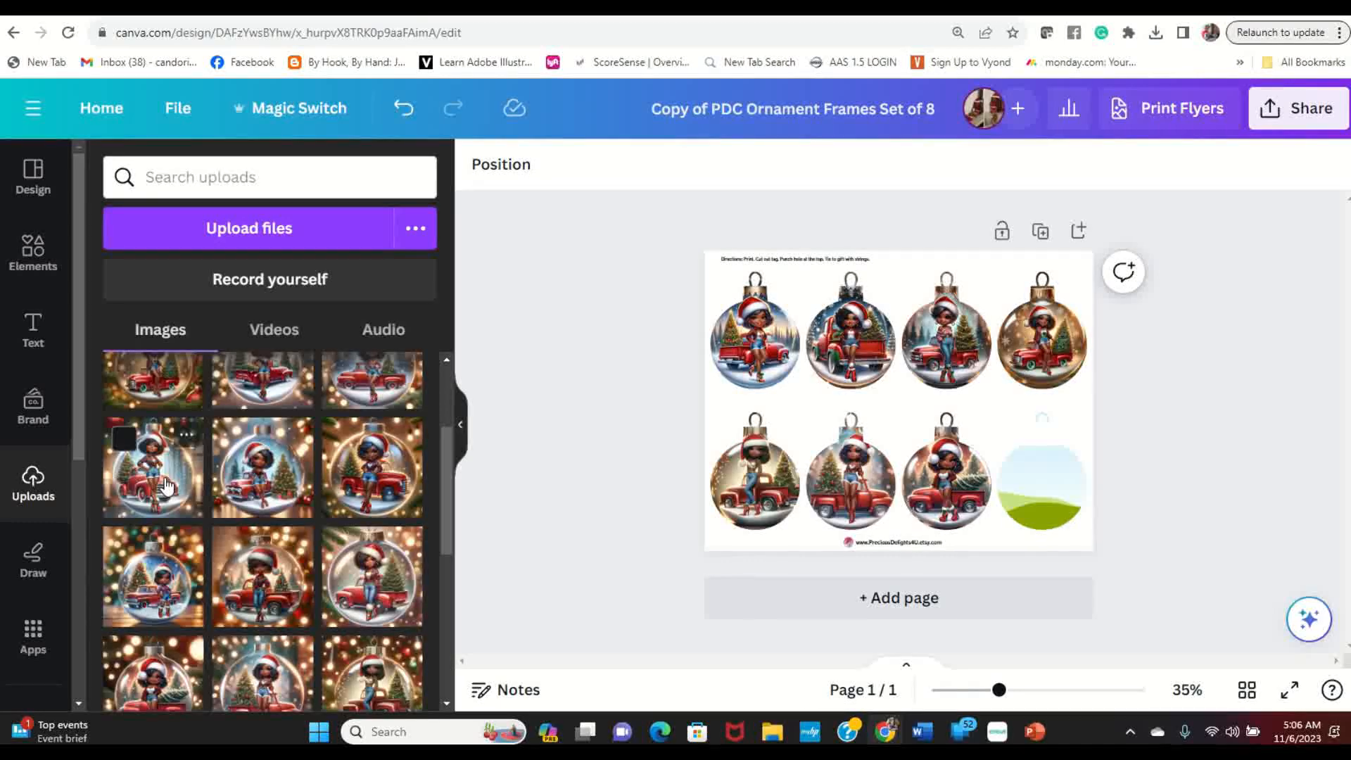
left_click_drag(404, 488, 1055, 507)
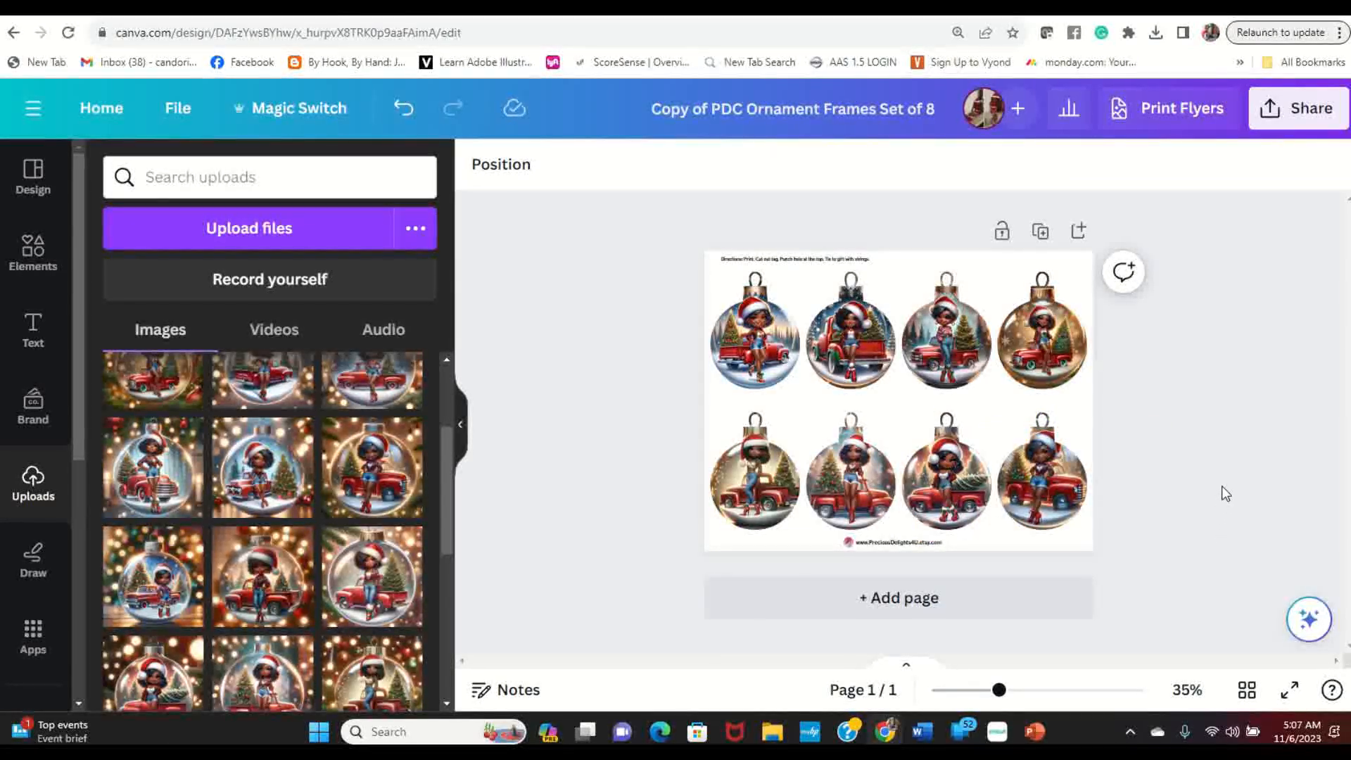
left_click(1290, 689)
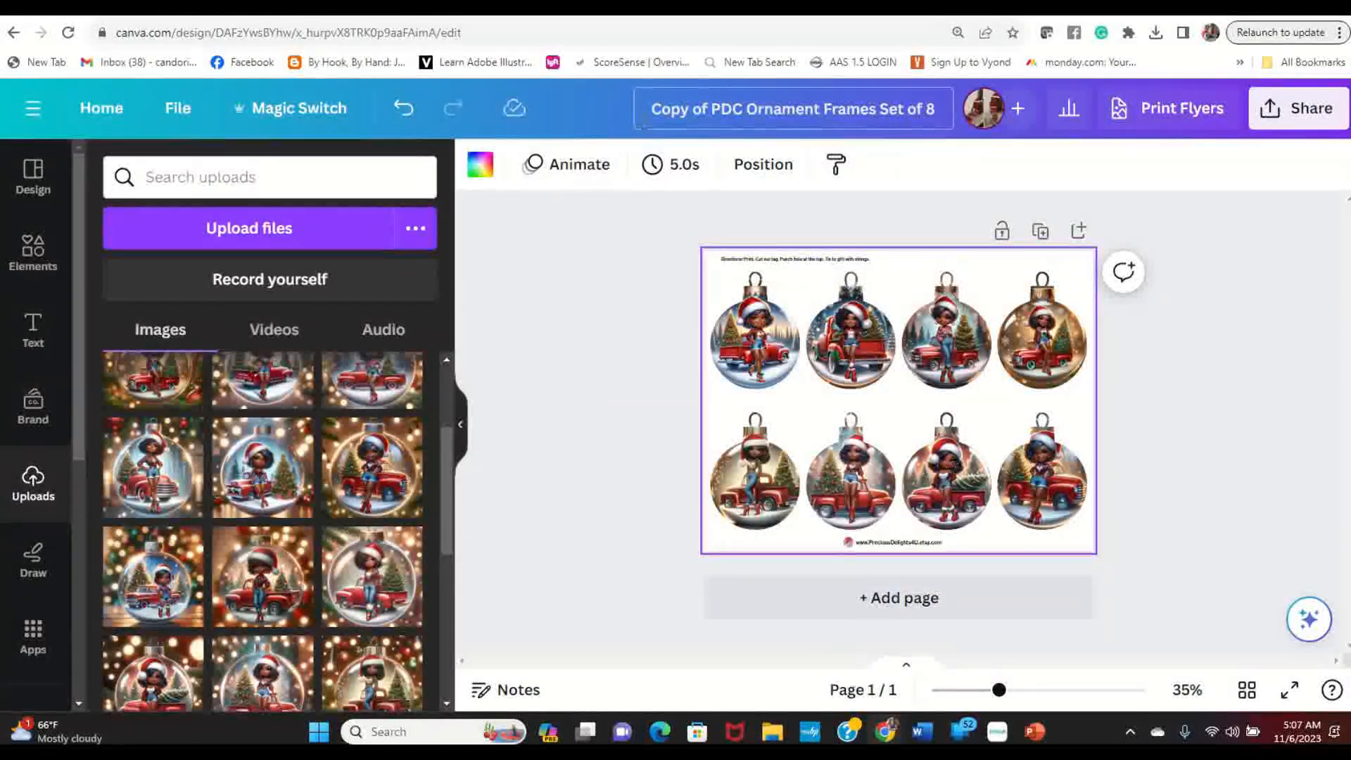
Step: Rename the design as "Diva Xmas Red Truck Ornament Frames Set of 8" and save it
left_click_drag(648, 109, 727, 109)
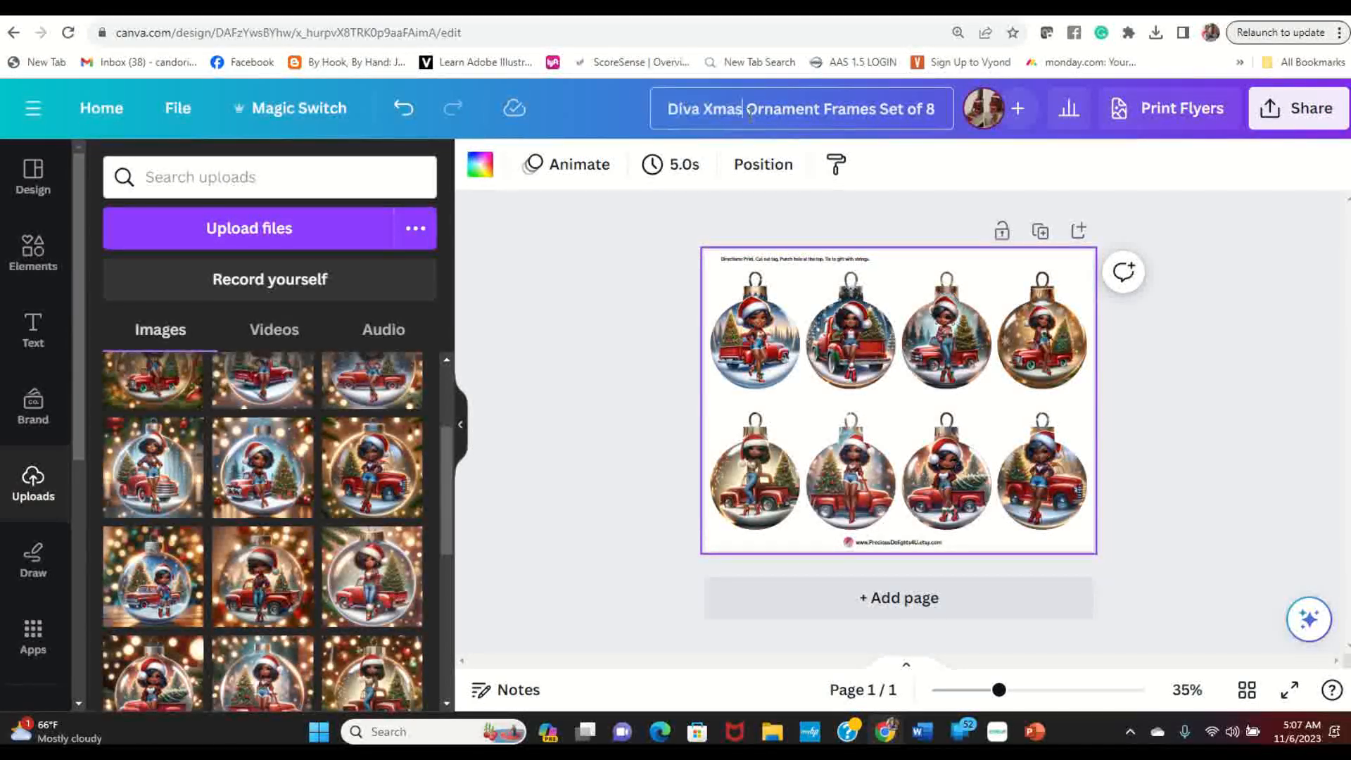
type("Diva Xmas Red ")
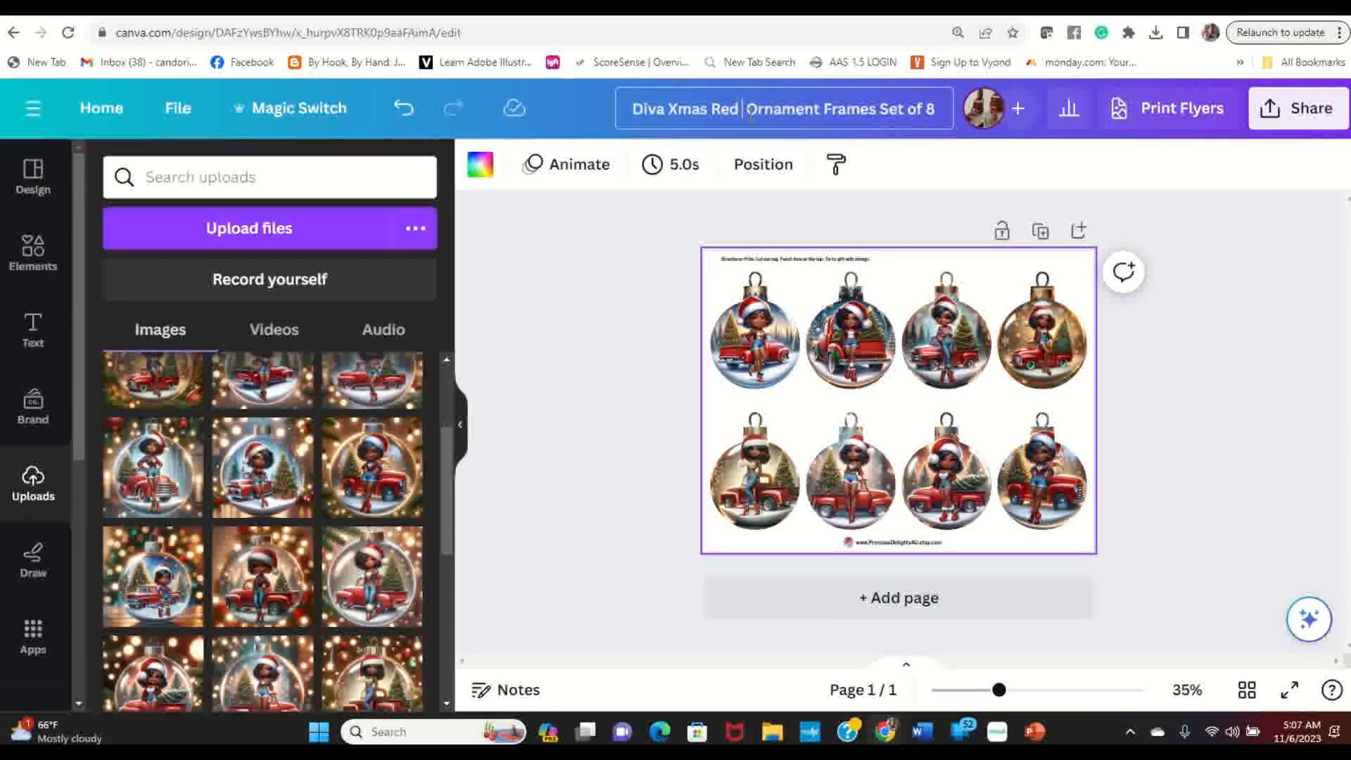
type("Truck")
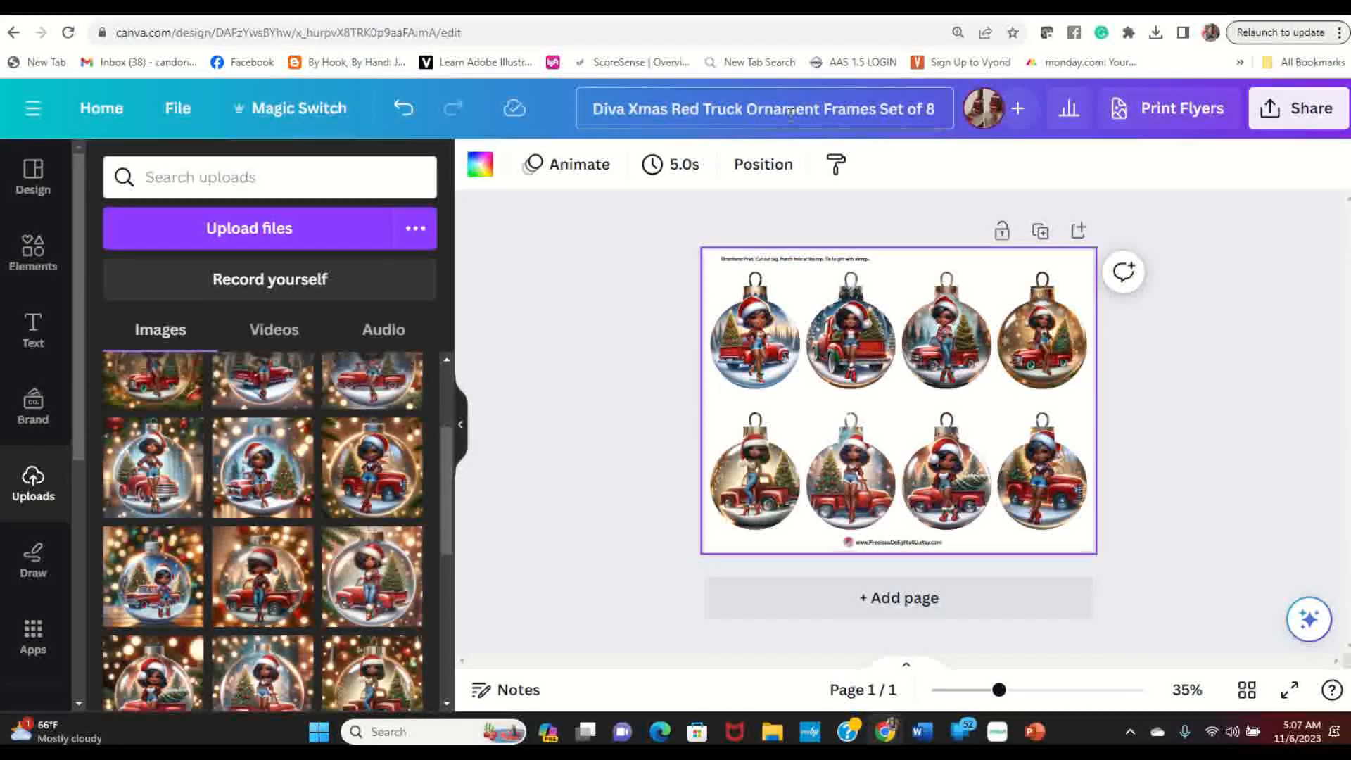
left_click(176, 109)
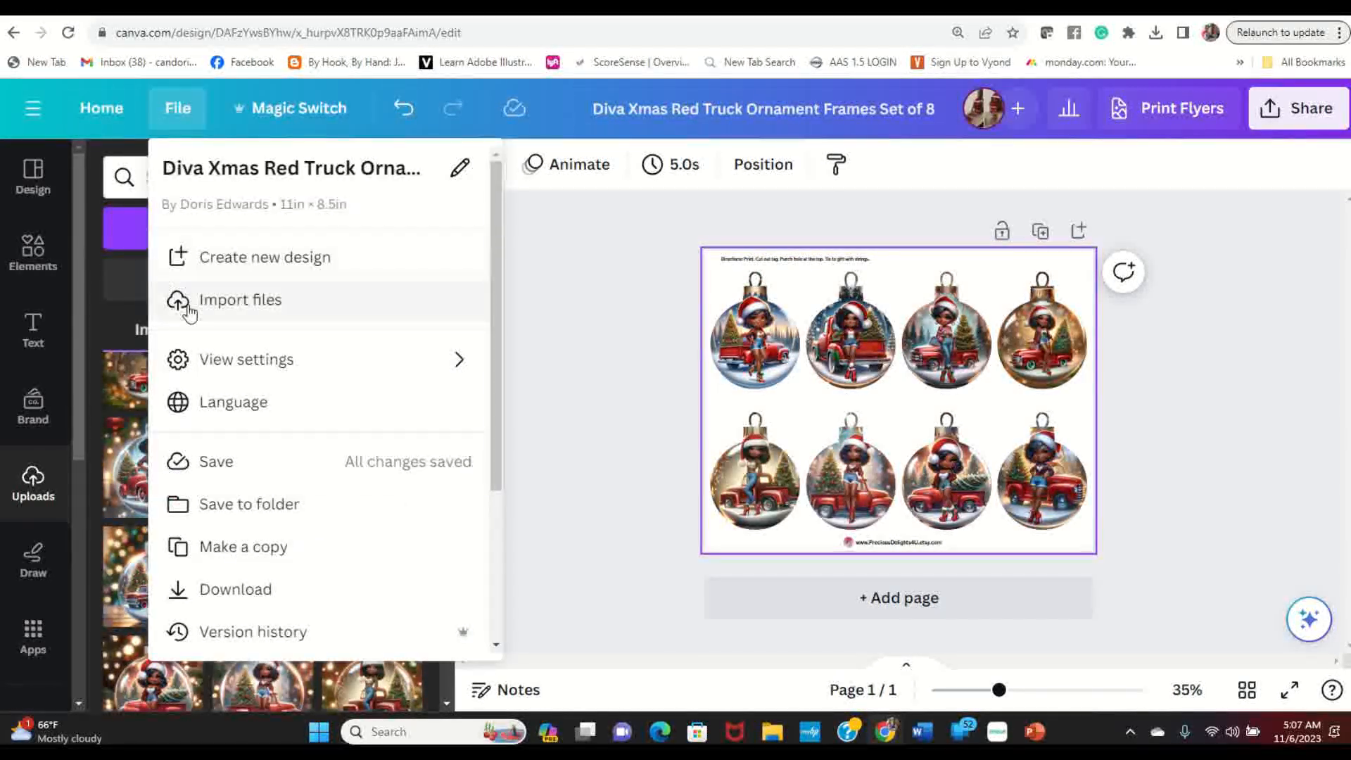
left_click(238, 478)
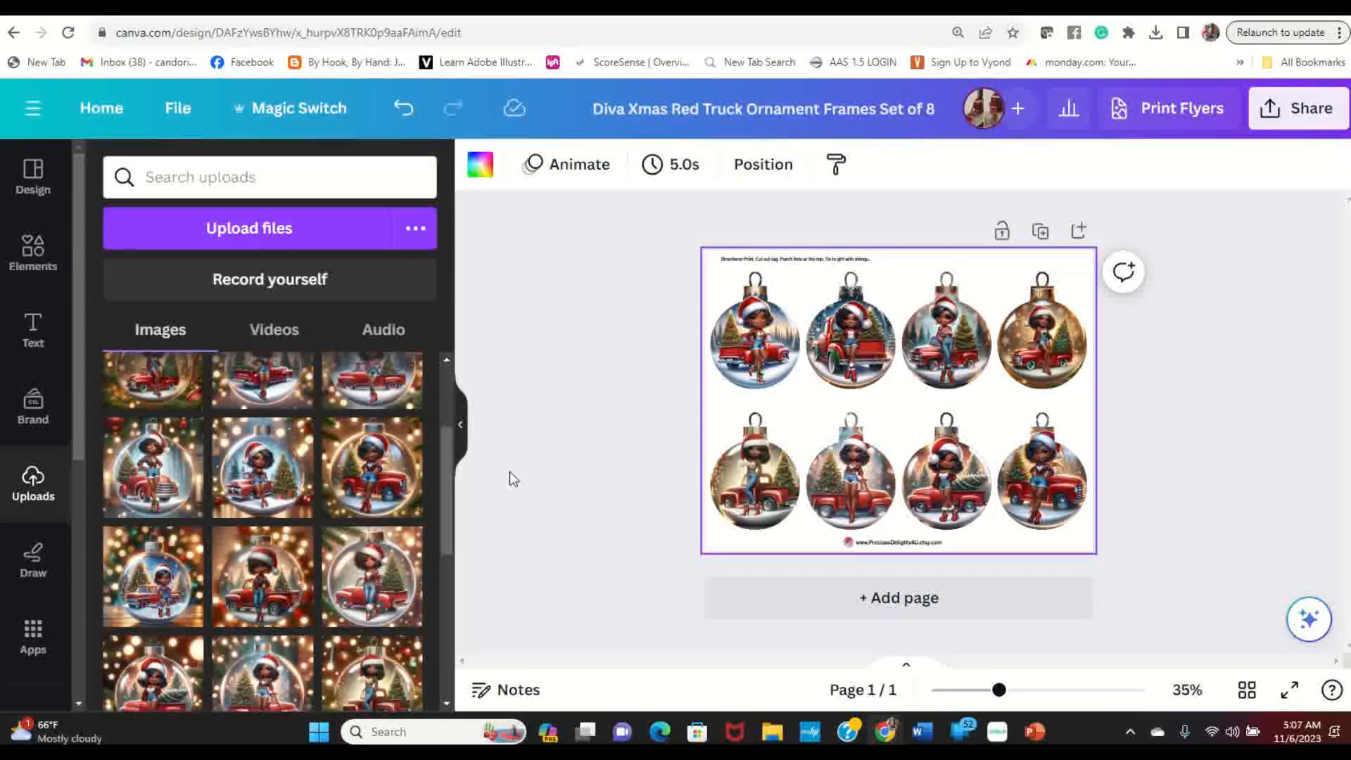
Step: Try to duplicate the ornament page and browse the uploads for another set of ornament images
left_click(1038, 231)
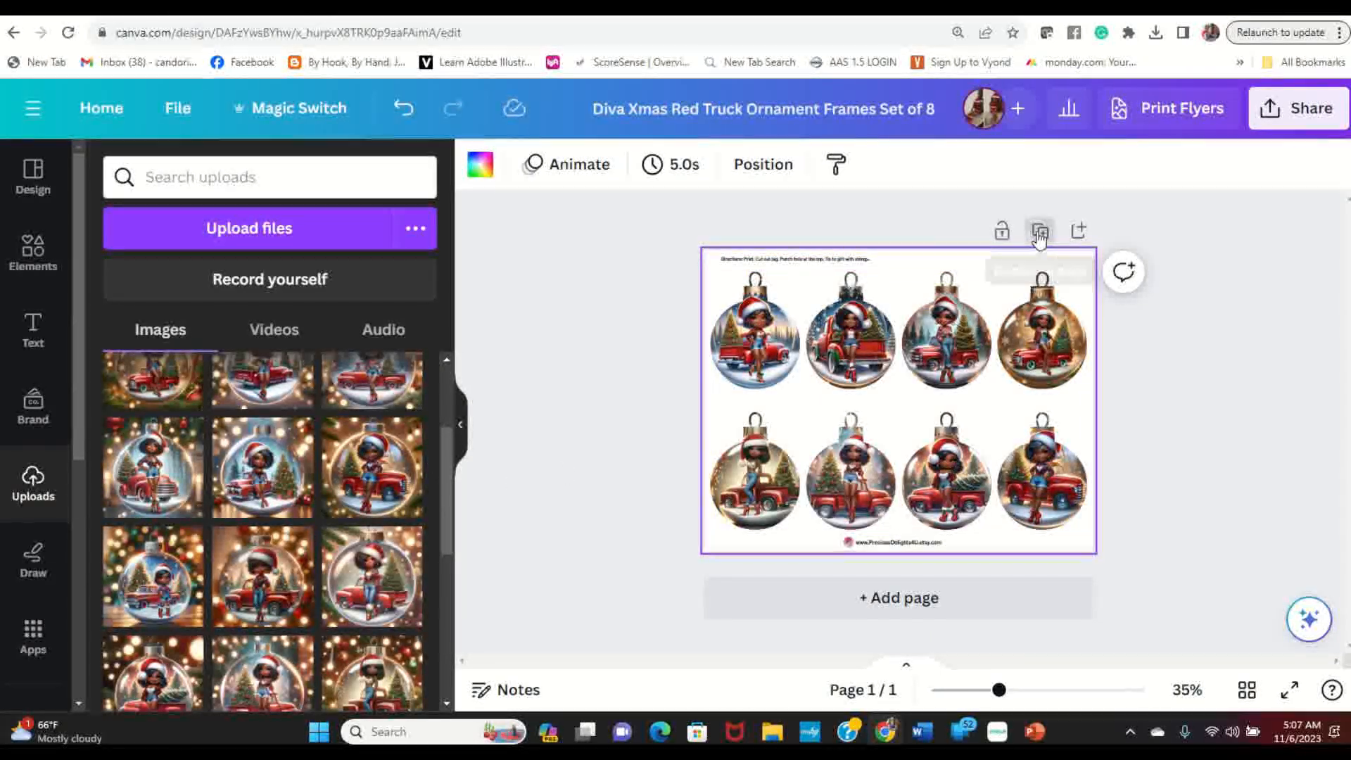
scroll(373, 538, "down", 5)
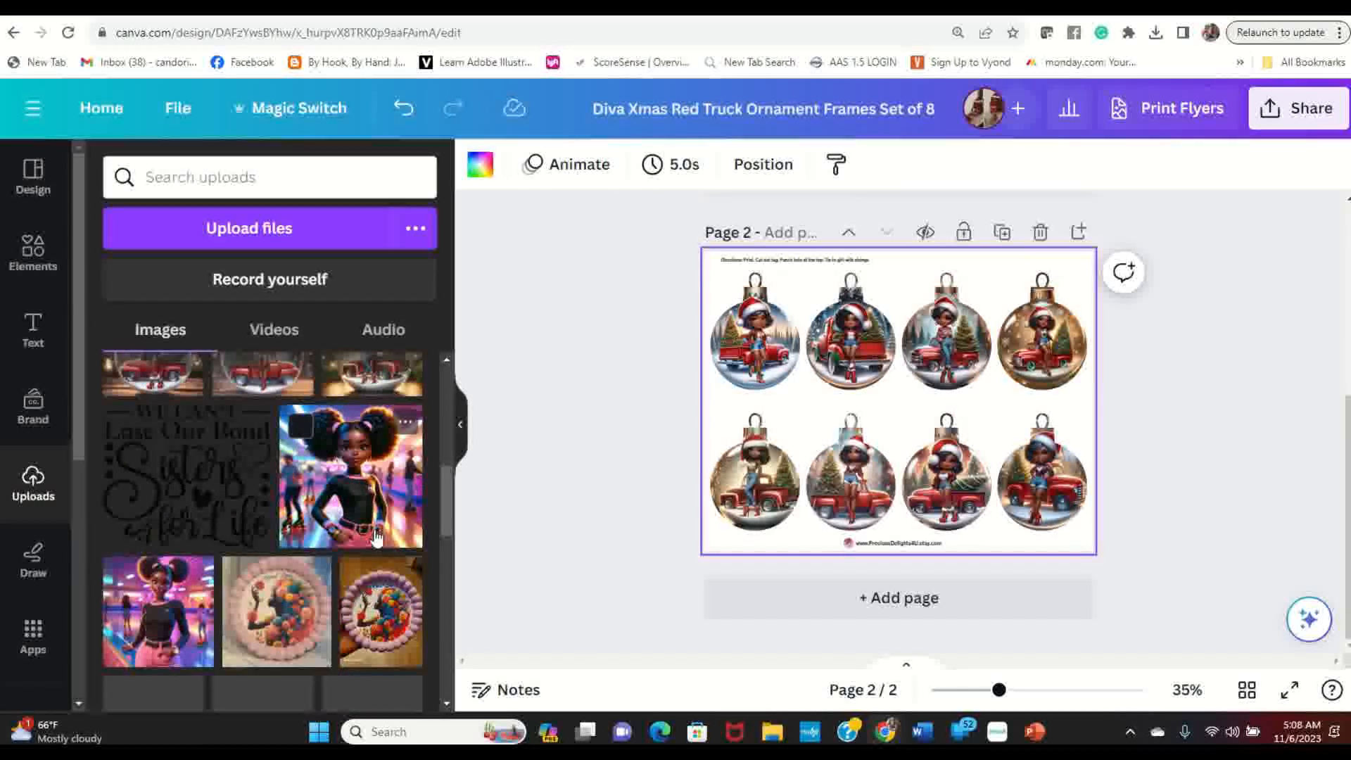
scroll(372, 538, "up", 2)
scroll(373, 538, "up", 2)
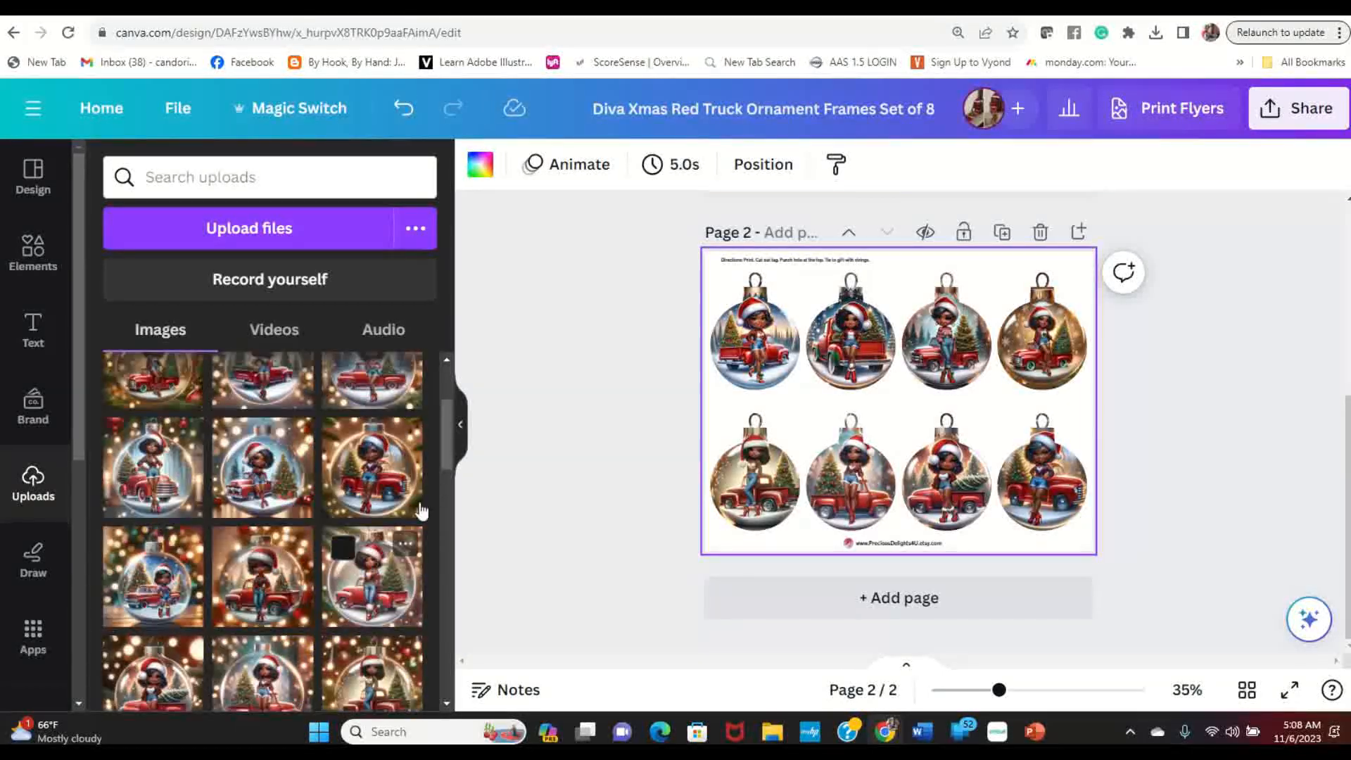
scroll(295, 509, "down", 7)
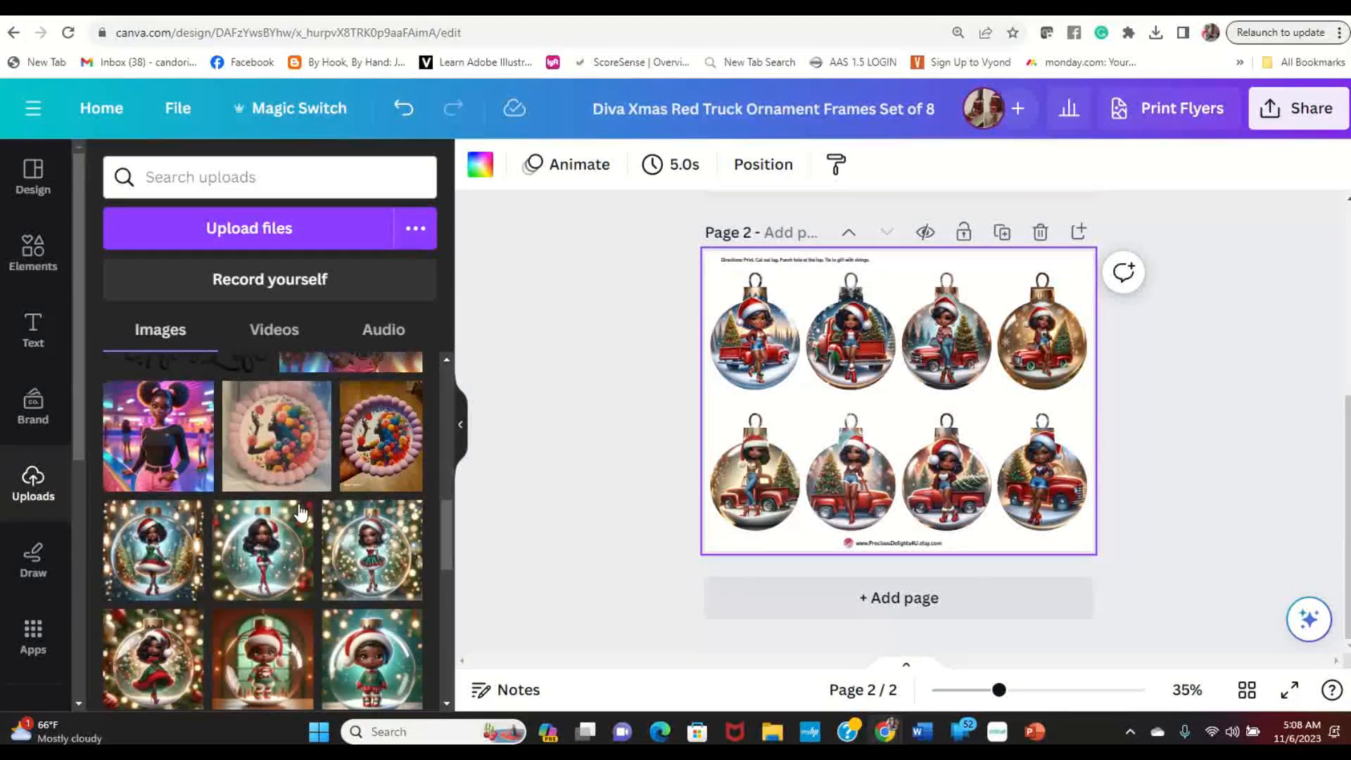
left_click(1287, 690)
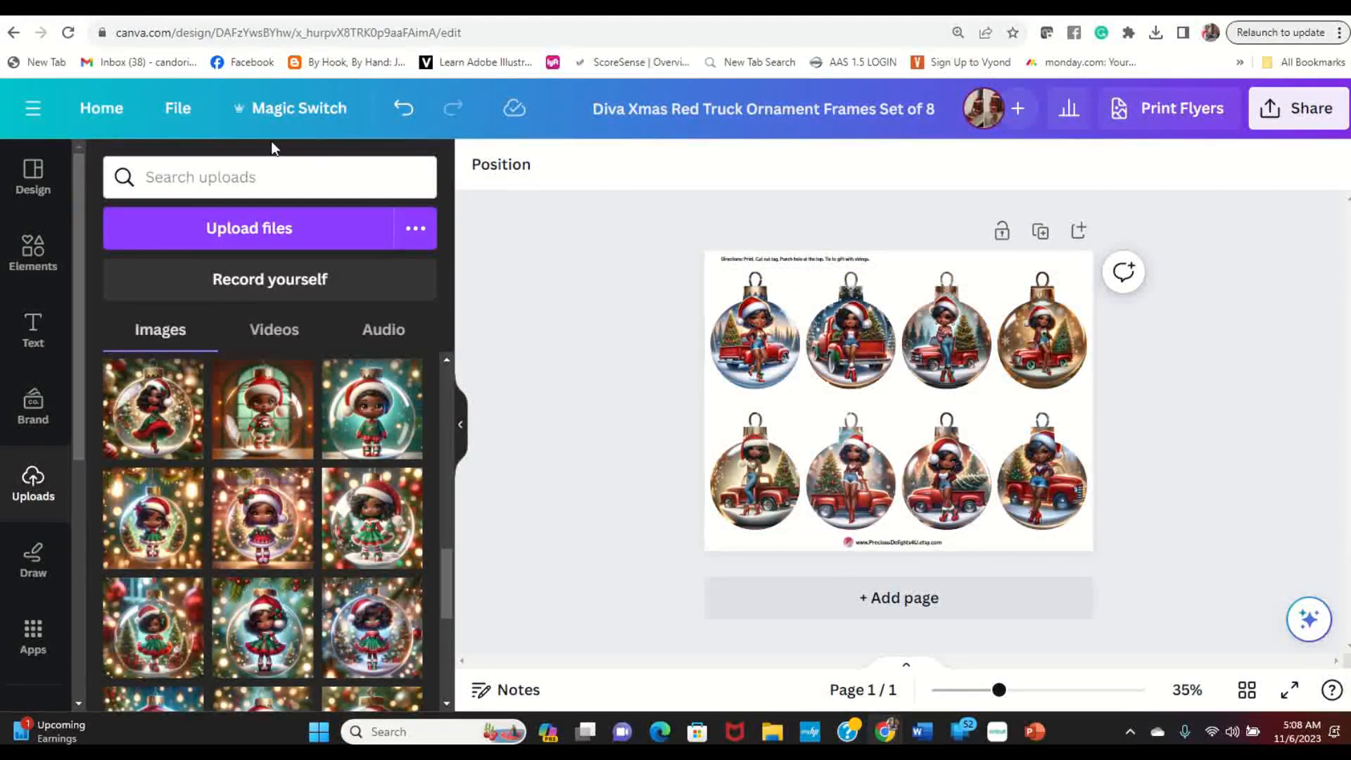
Step: Save the finished ornament design and download it as a PNG at size 1
left_click(197, 112)
left_click(256, 479)
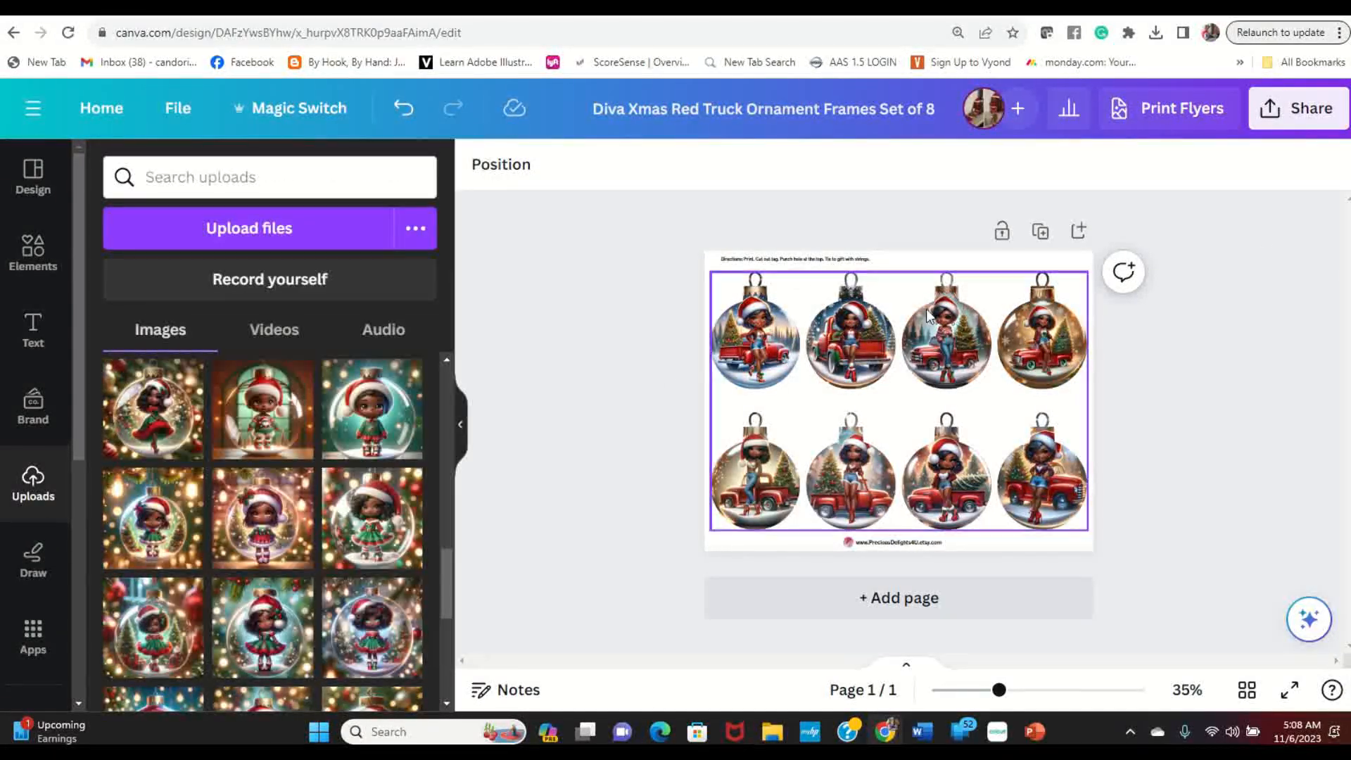
left_click(1328, 119)
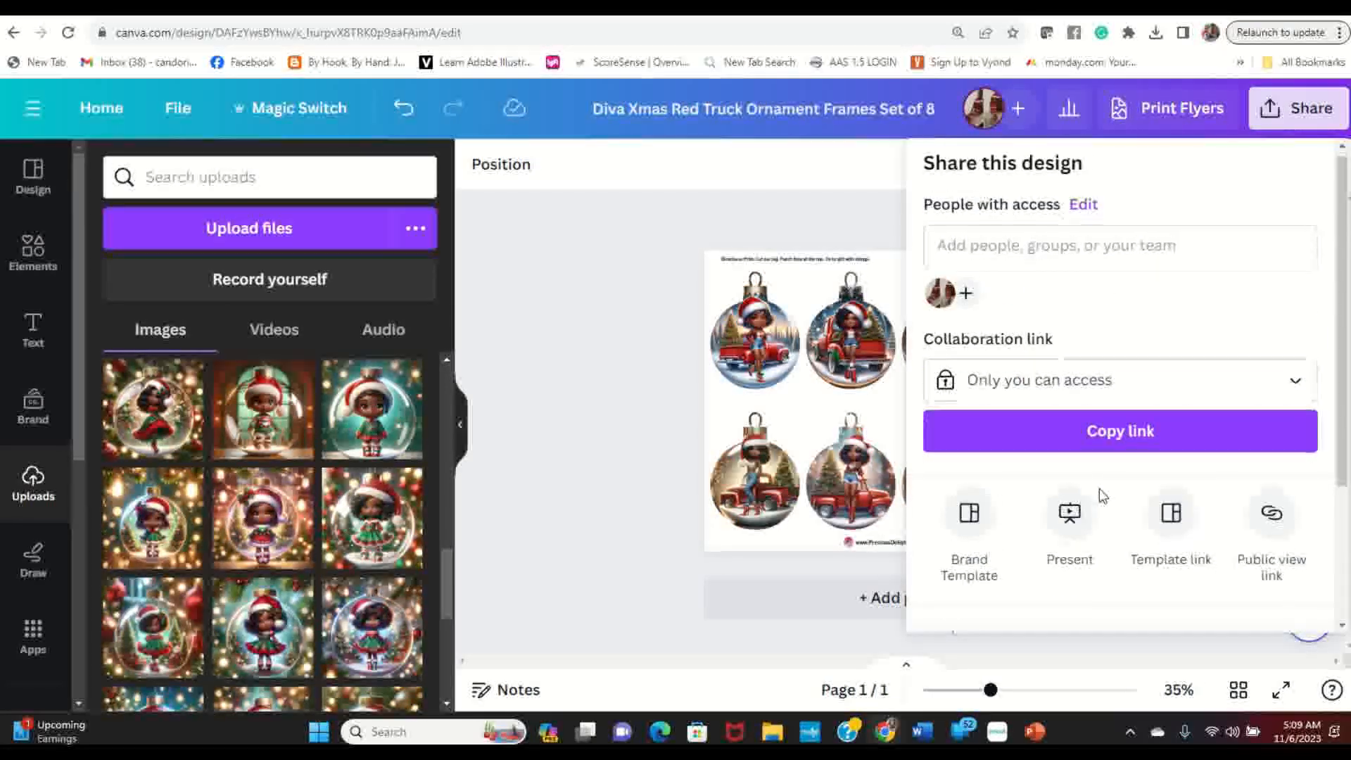
scroll(1101, 492, "down", 3)
left_click(1074, 441)
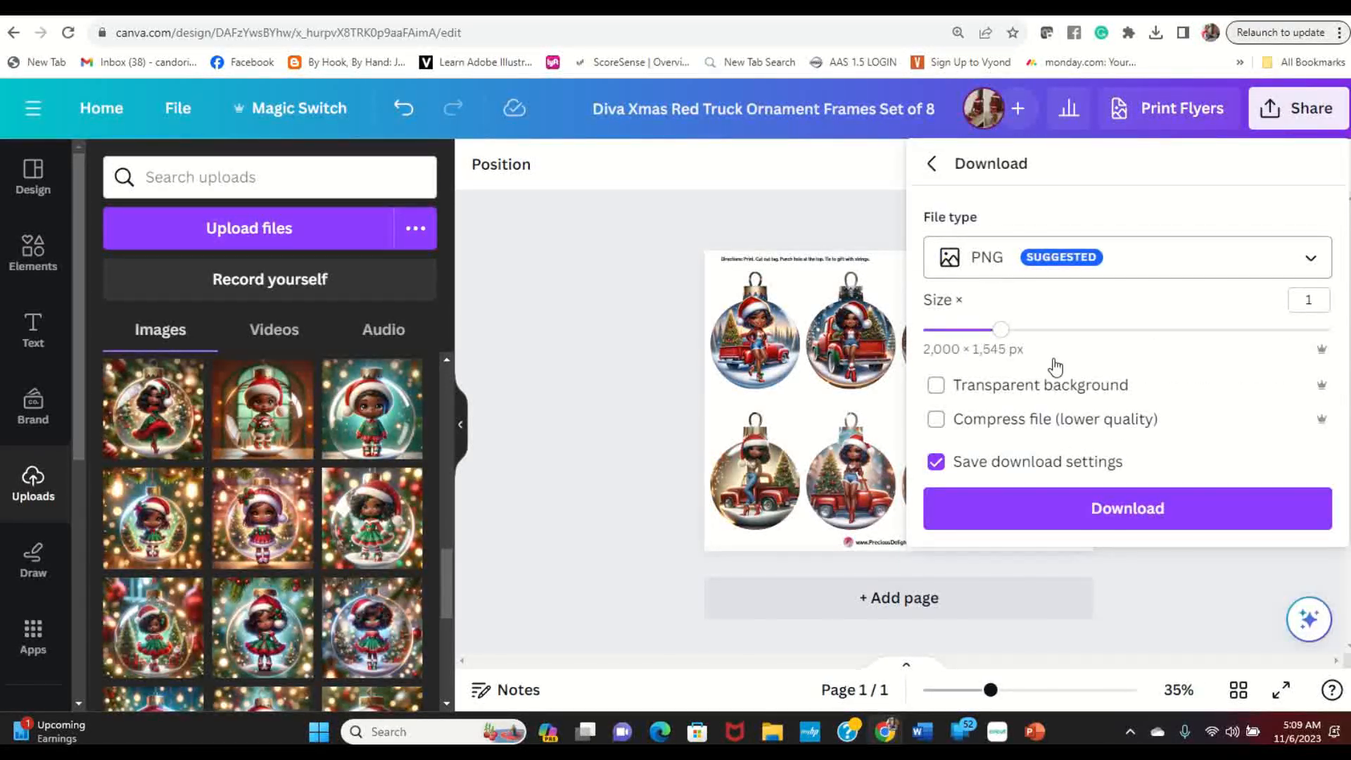
left_click(1048, 507)
Step: Switch to Cricut Design Space and upload the downloaded image "Diva Xmas Red Truck Ornament Frames Set of 8"
left_click(997, 732)
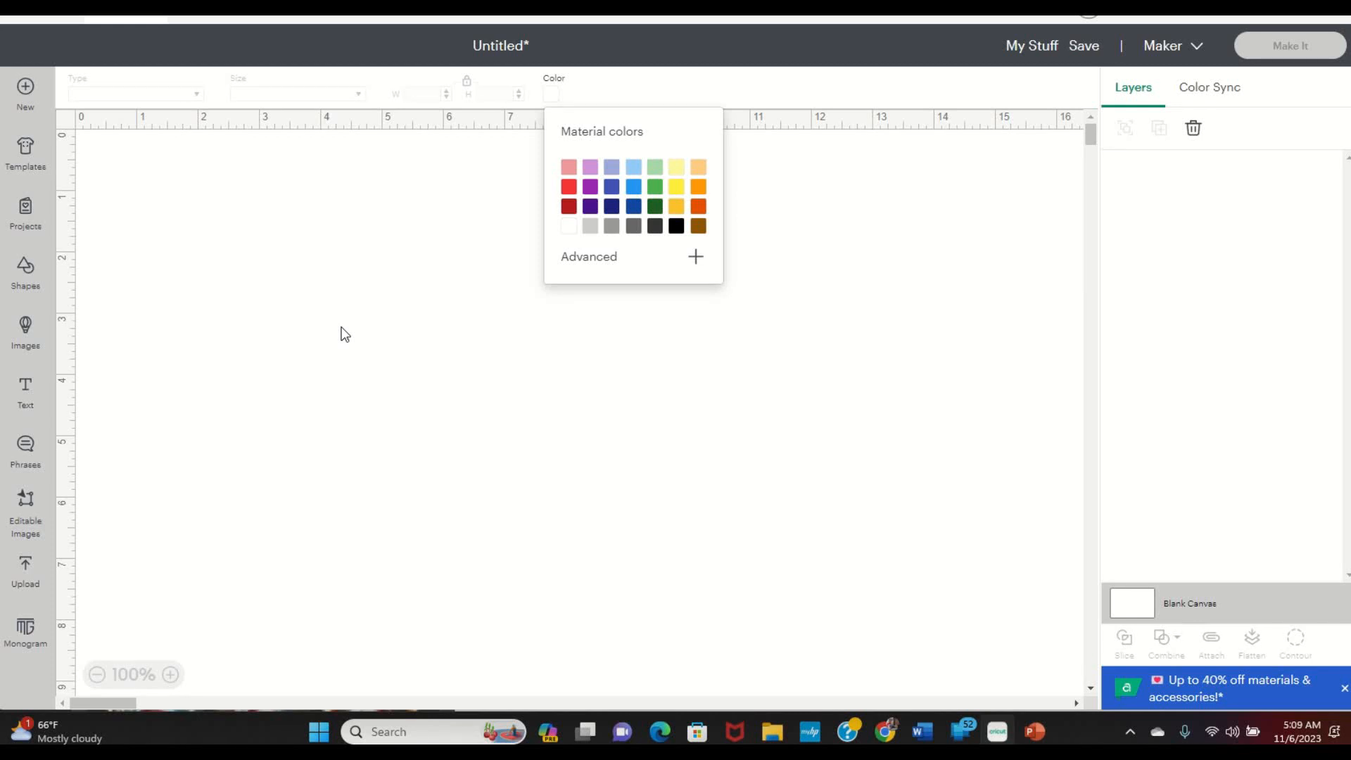
left_click(31, 589)
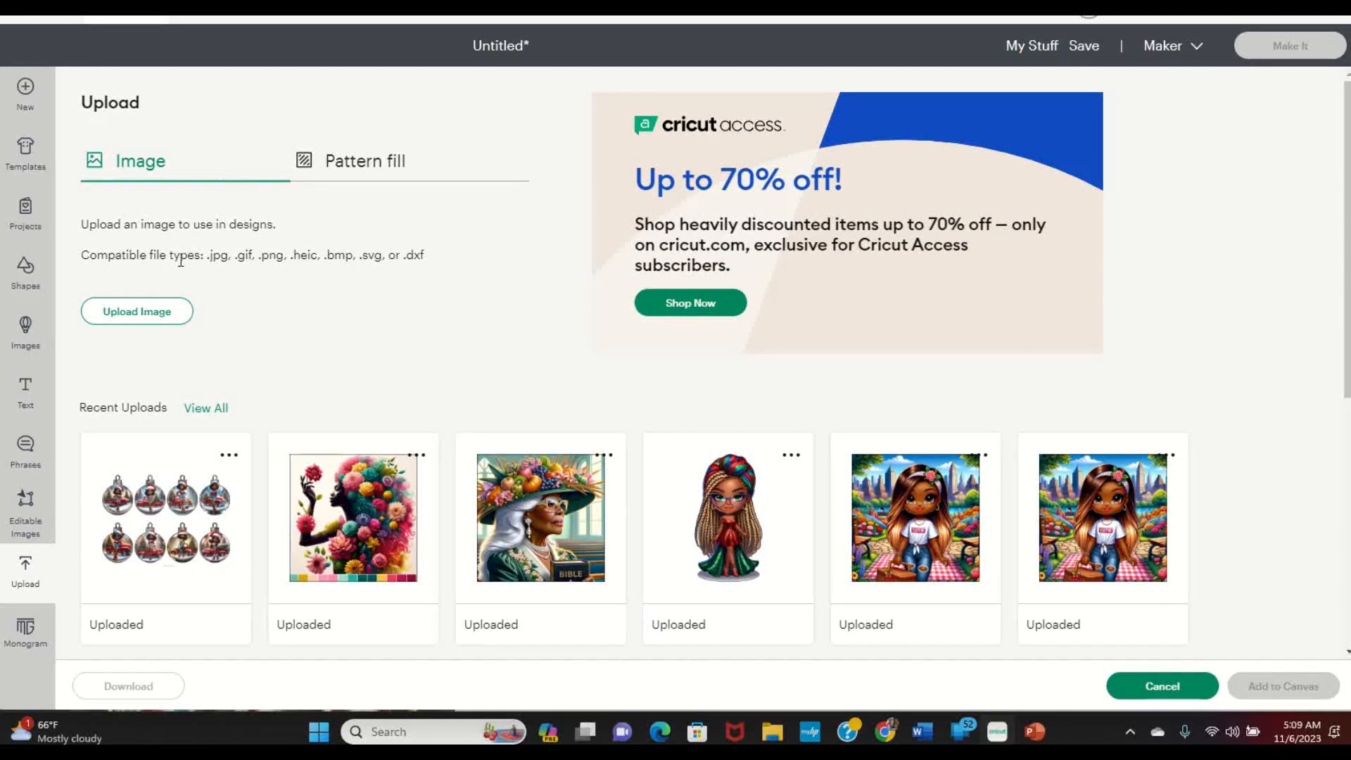
left_click(167, 318)
left_click(742, 338)
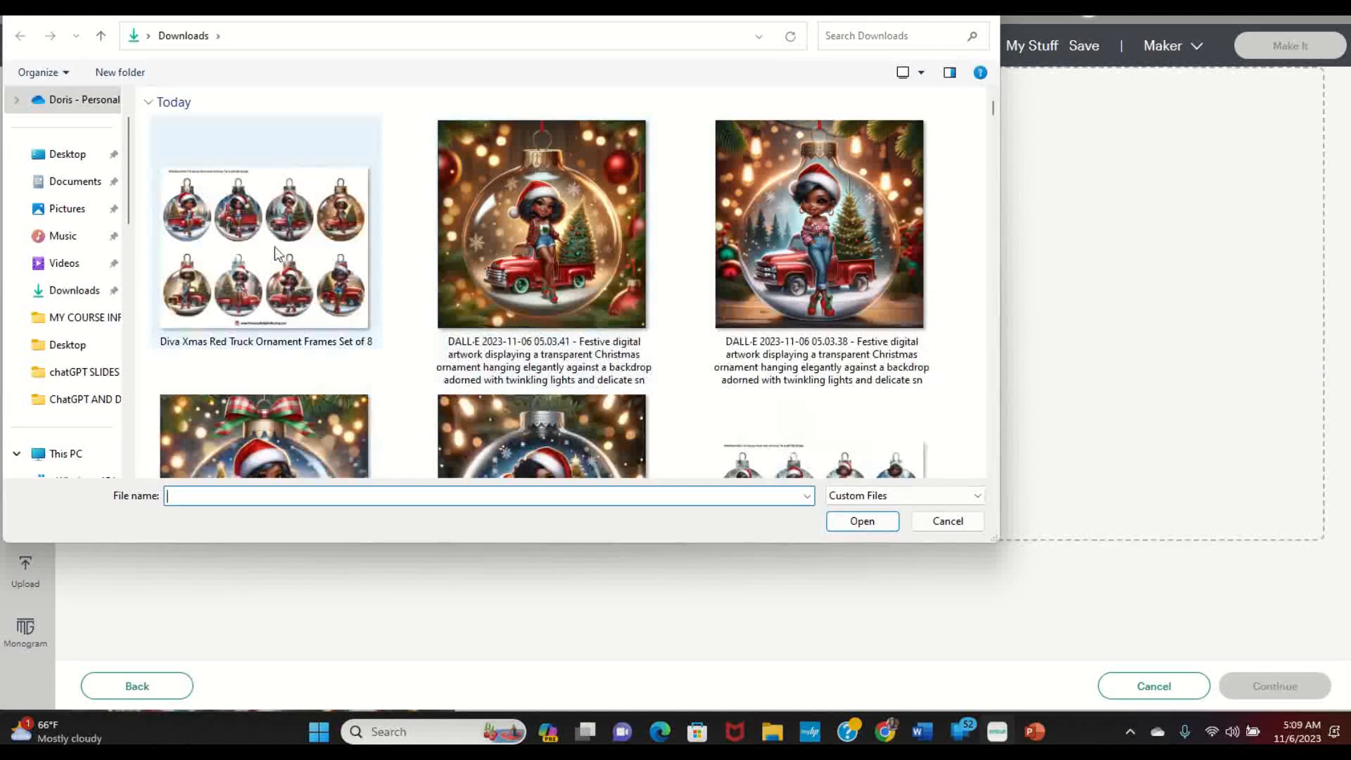
left_click(282, 242)
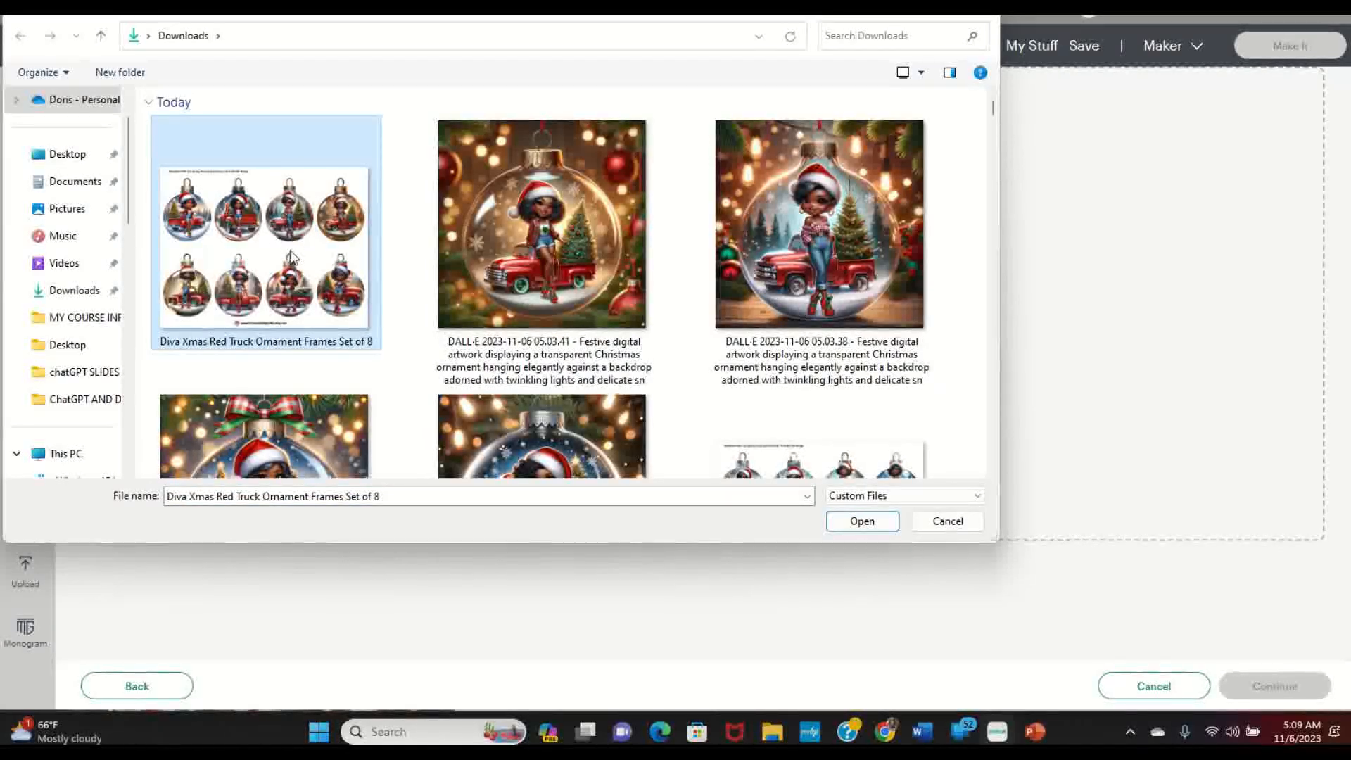
left_click(863, 521)
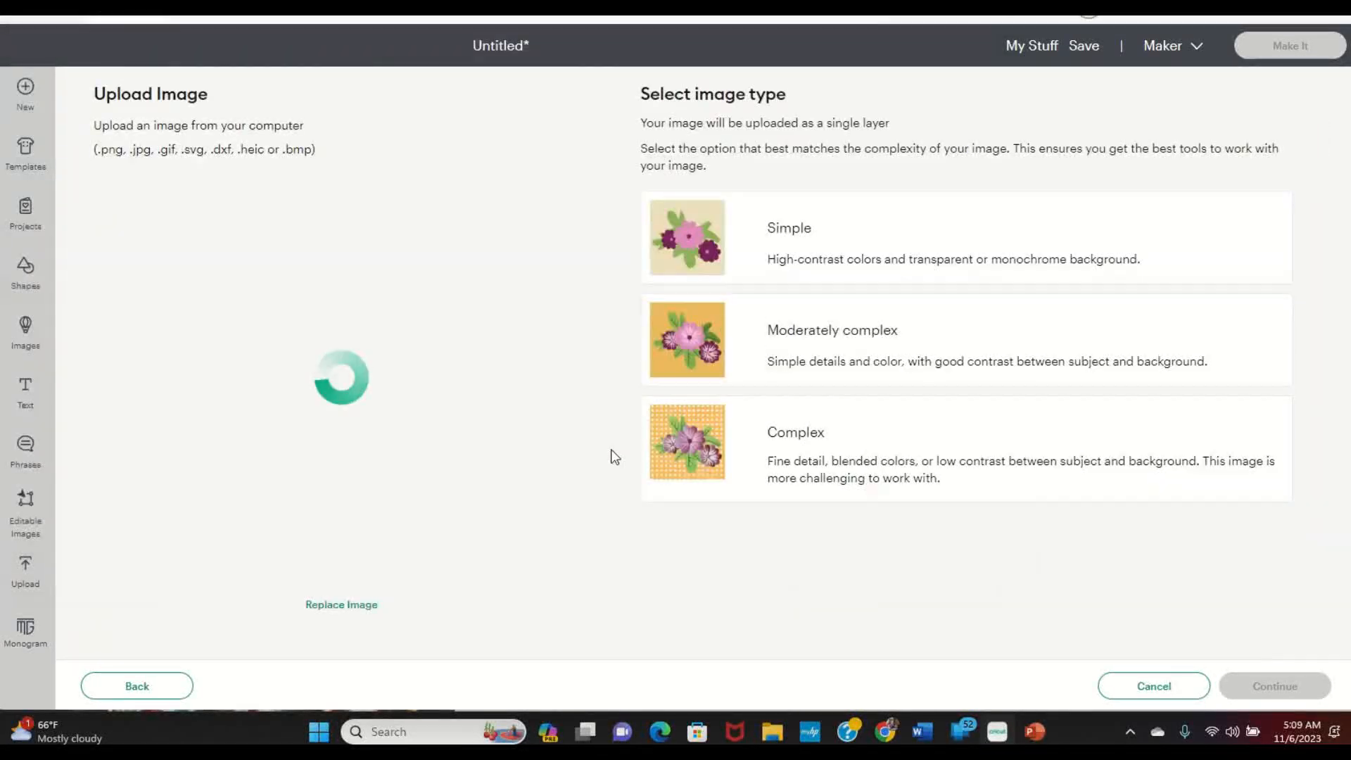
Step: Set the uploaded image's type to Complex and remove its background automatically
left_click(902, 494)
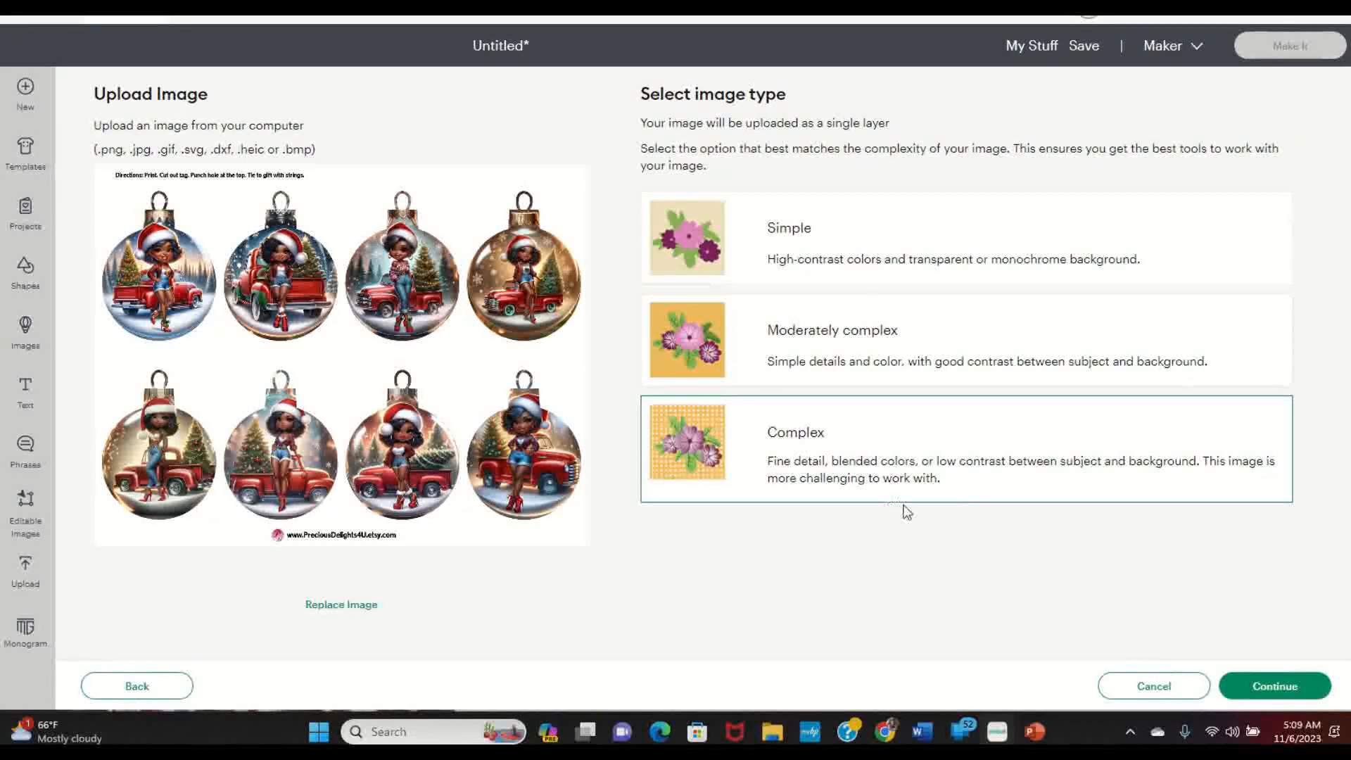
left_click(1274, 686)
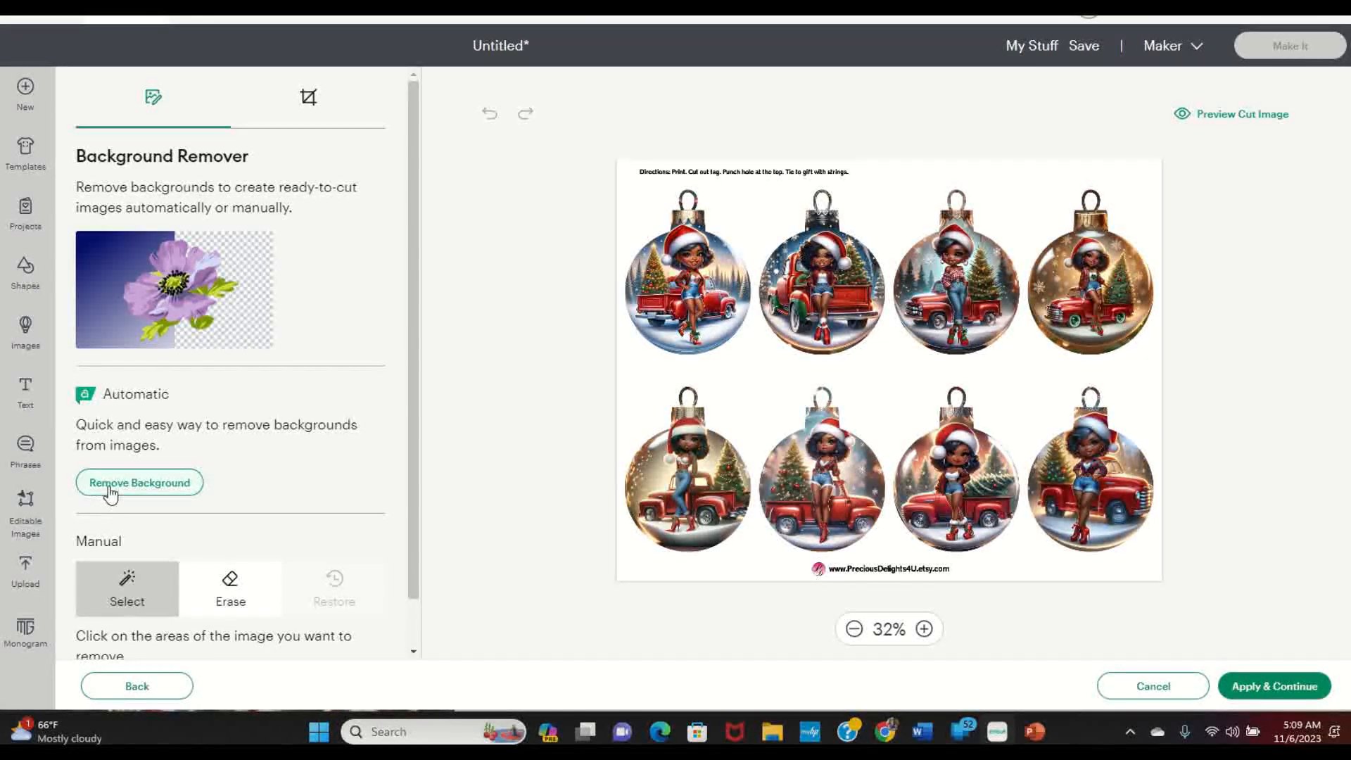
left_click(162, 488)
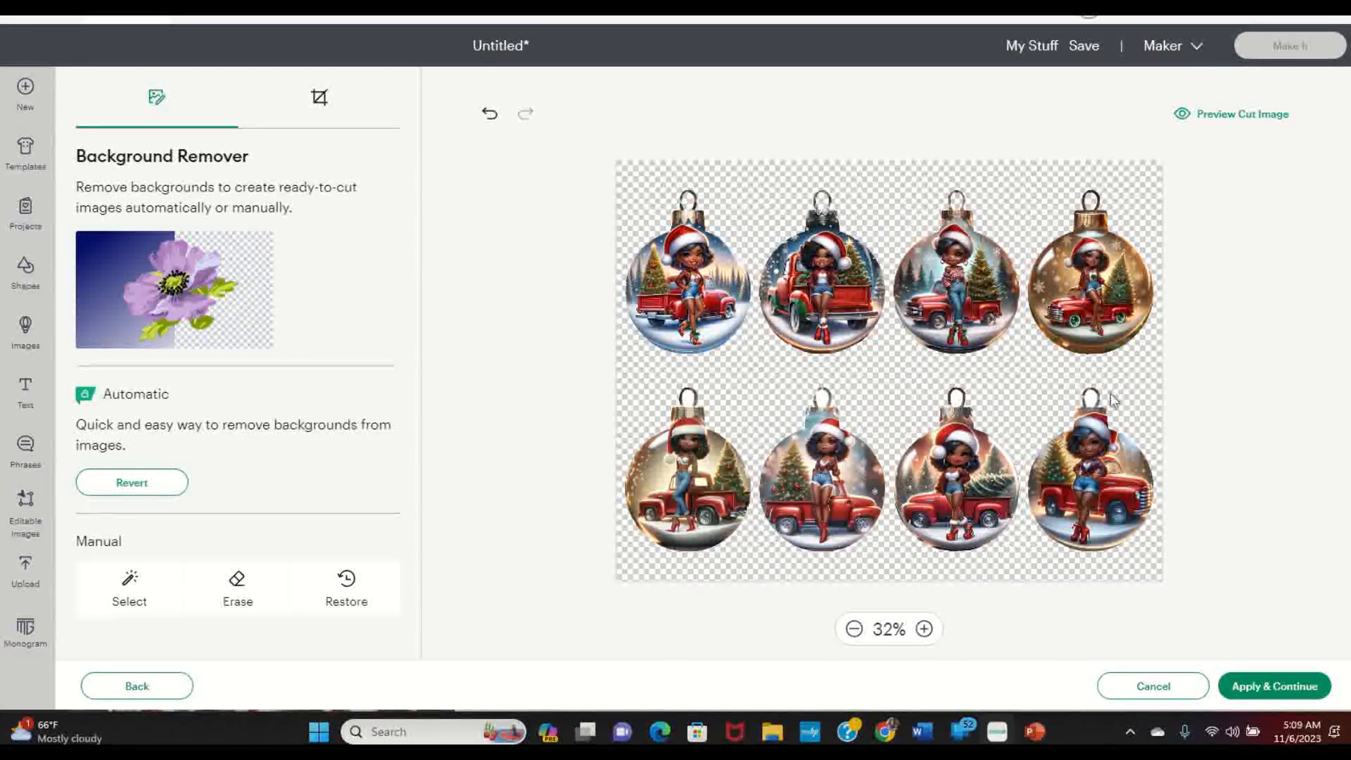
Step: Remove the leftover white areas inside the ornaments' hanger loops with the background remover's Select tool and apply the cleaned image
left_click(924, 629)
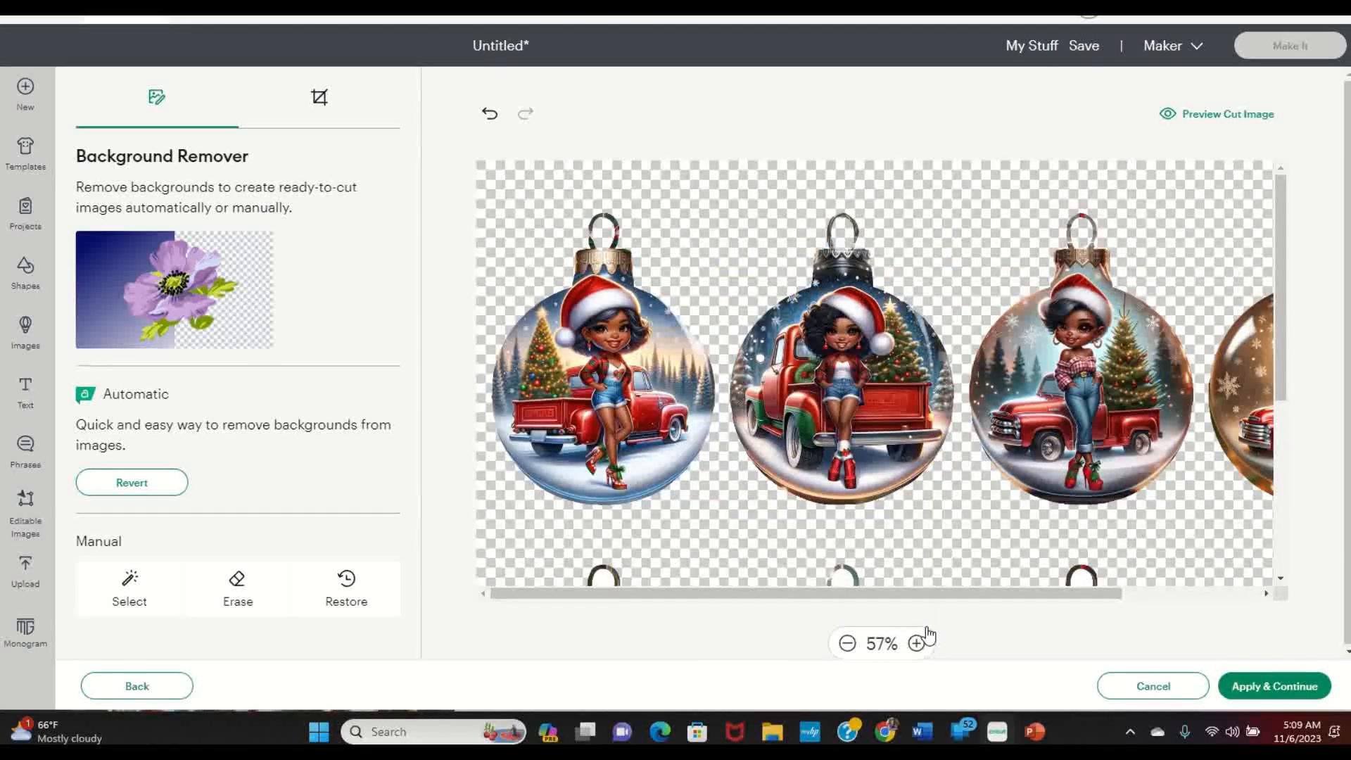
scroll(703, 408, "down", 3)
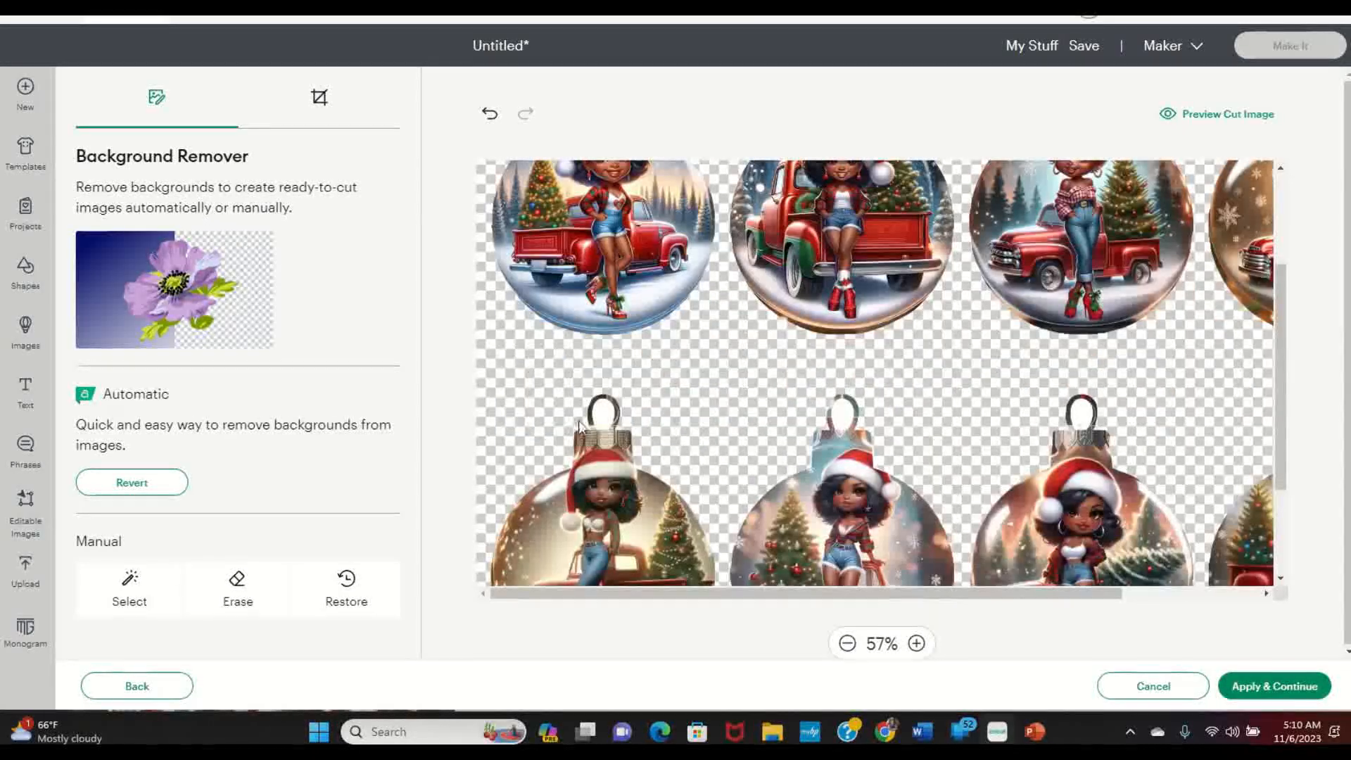
left_click(134, 605)
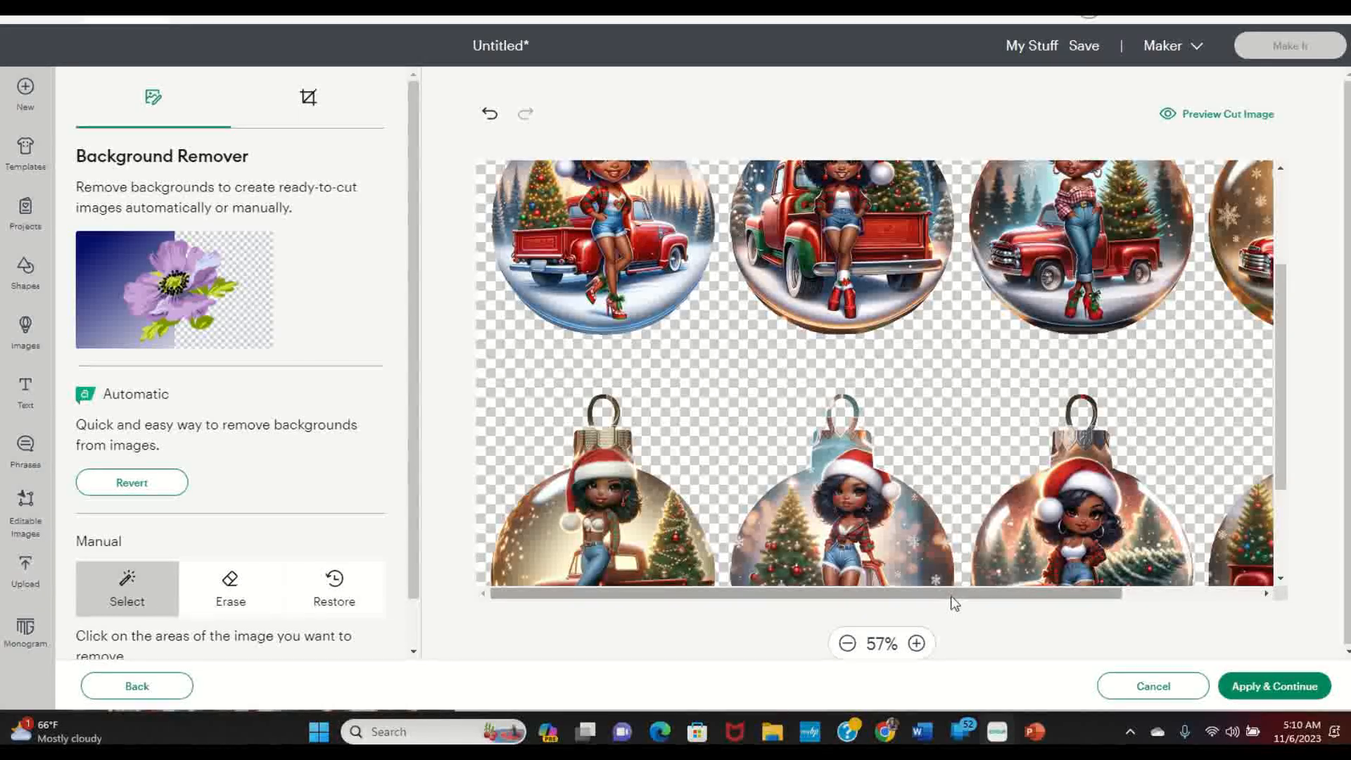
left_click_drag(952, 595, 1104, 598)
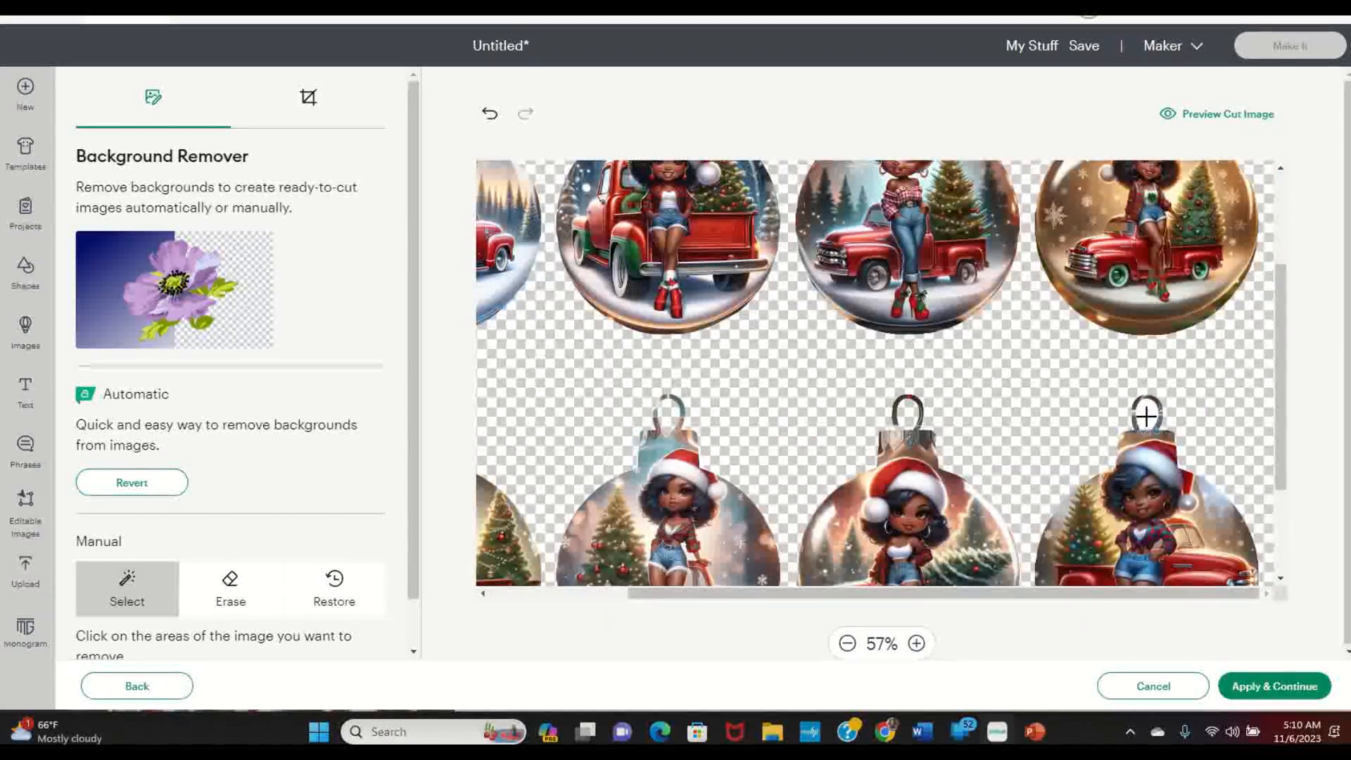
scroll(1154, 516, "up", 3)
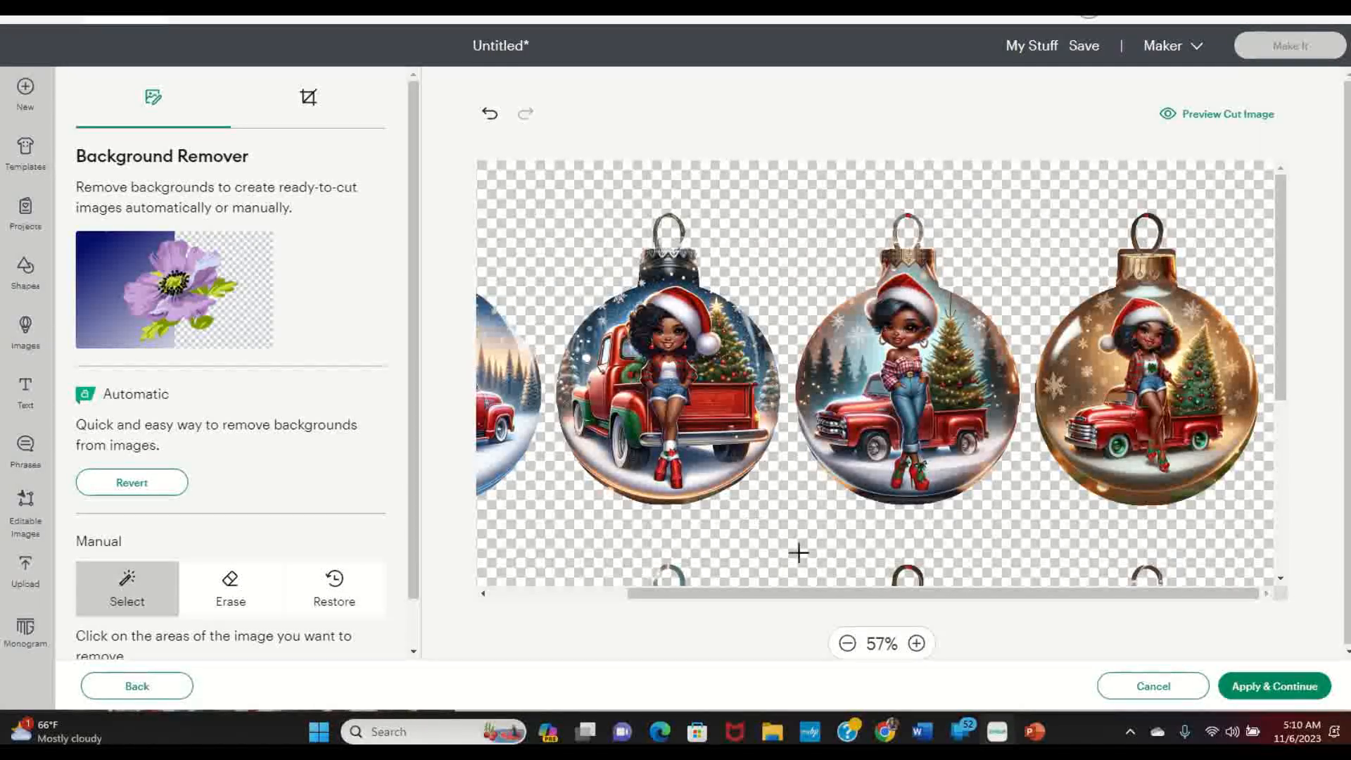
left_click_drag(835, 596, 1083, 600)
scroll(968, 357, "down", 3)
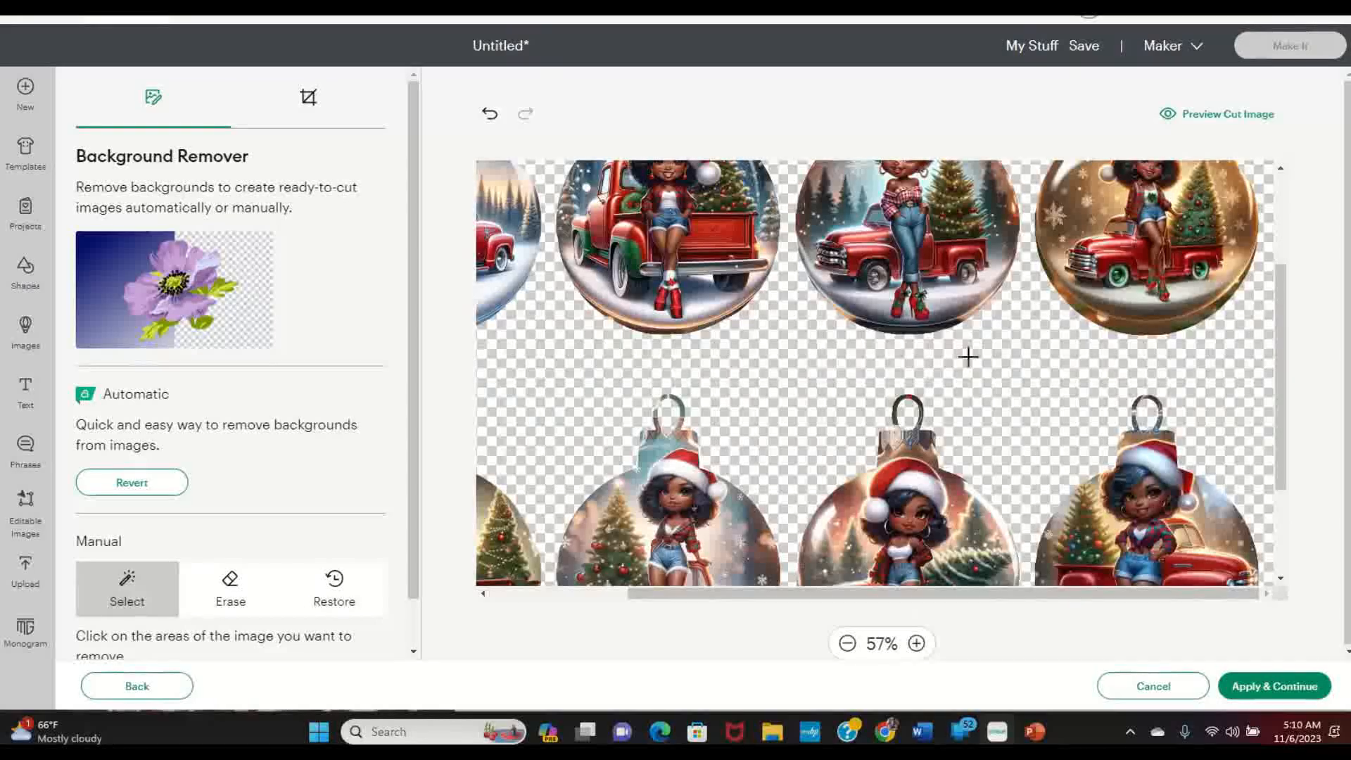
left_click(1246, 683)
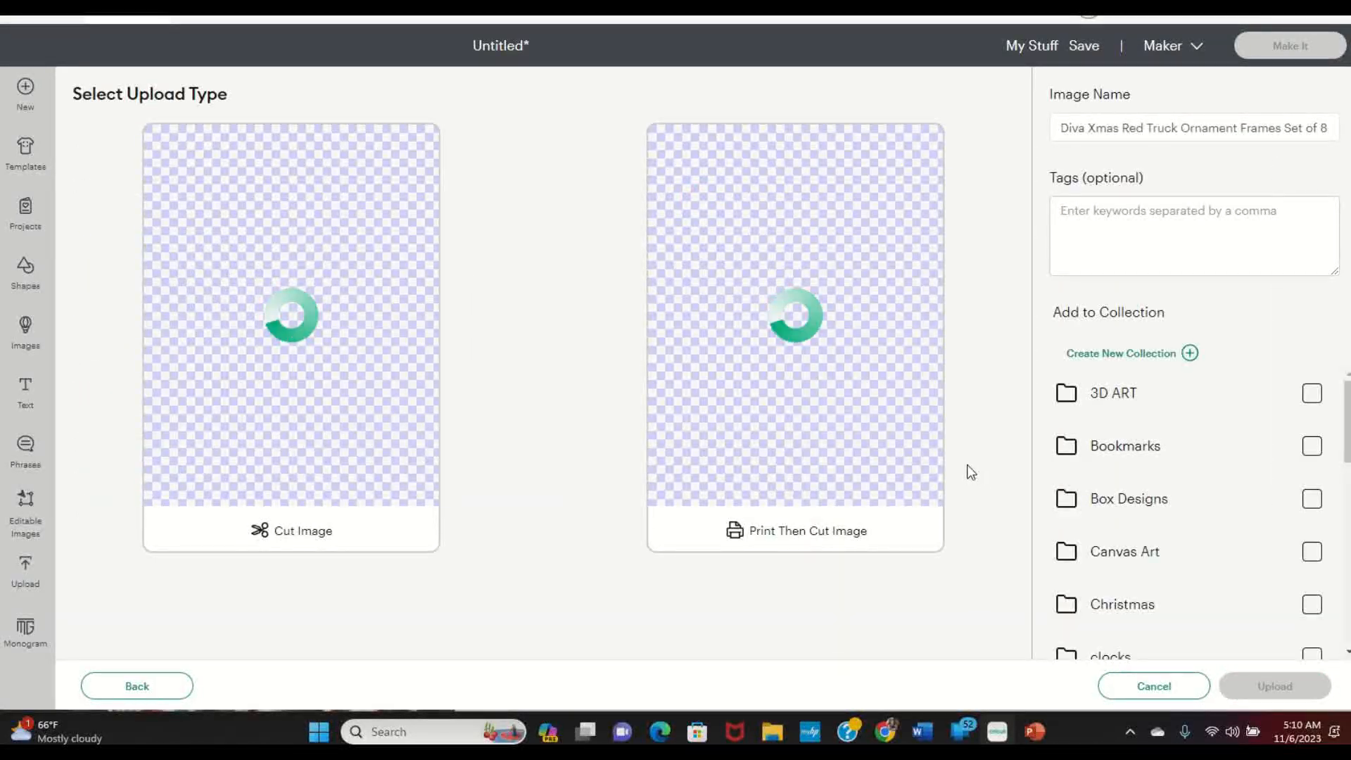
Step: Upload the cleaned ornament image as a Print Then Cut image and add it to the canvas
left_click(825, 410)
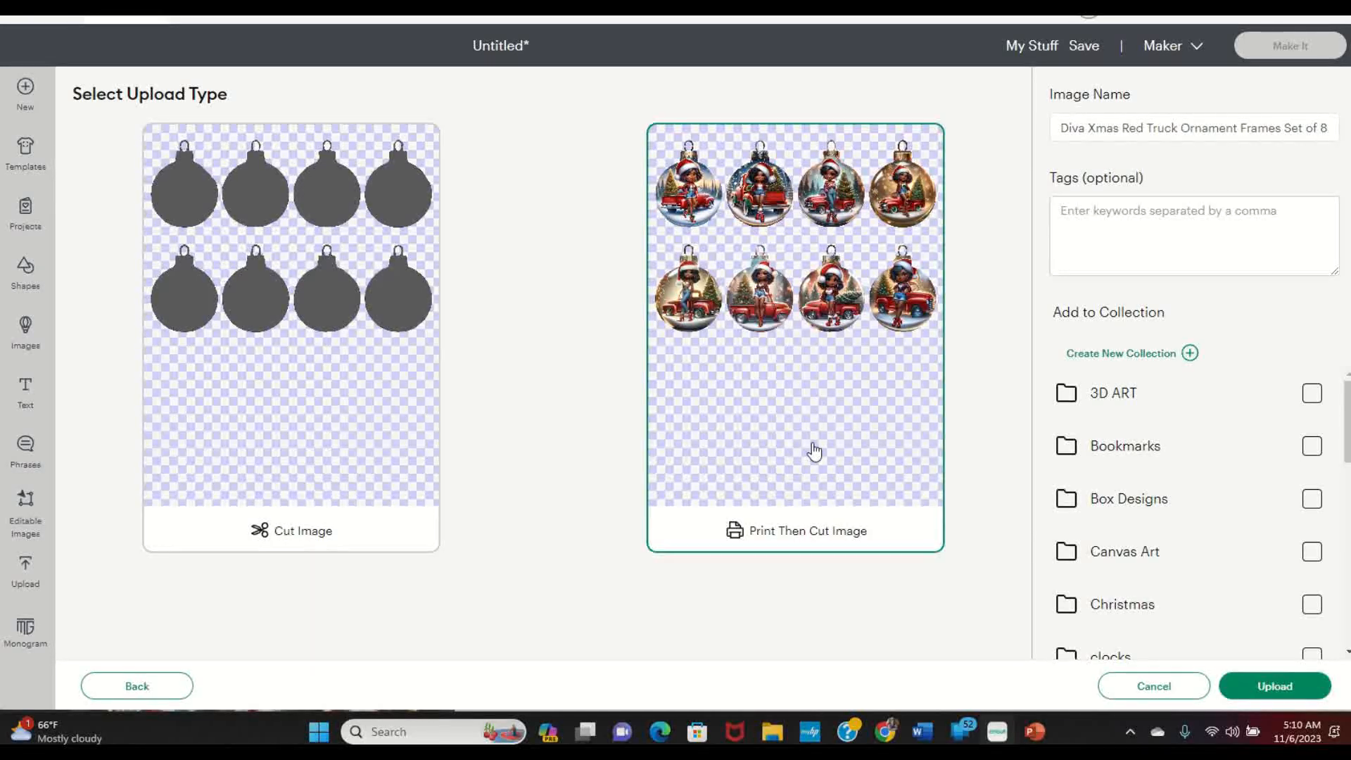
left_click(1286, 692)
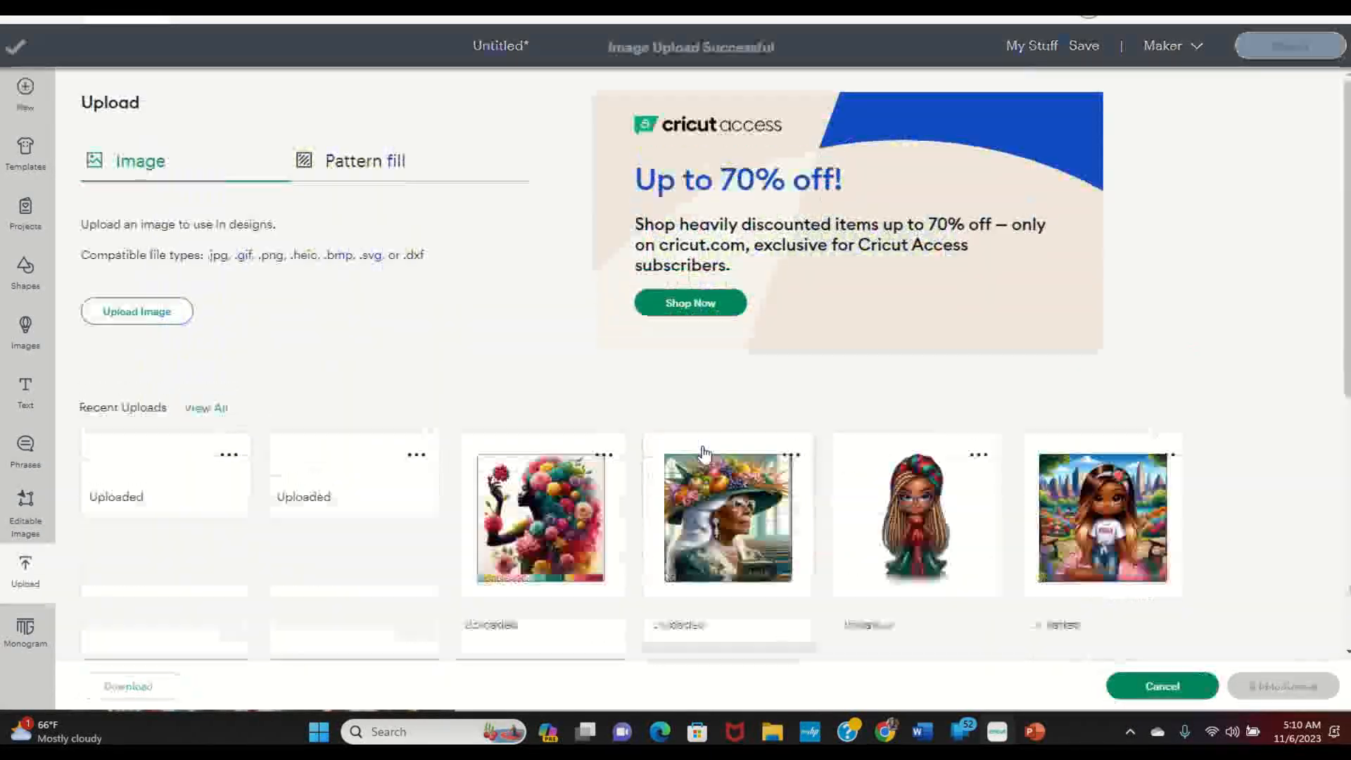
left_click(209, 526)
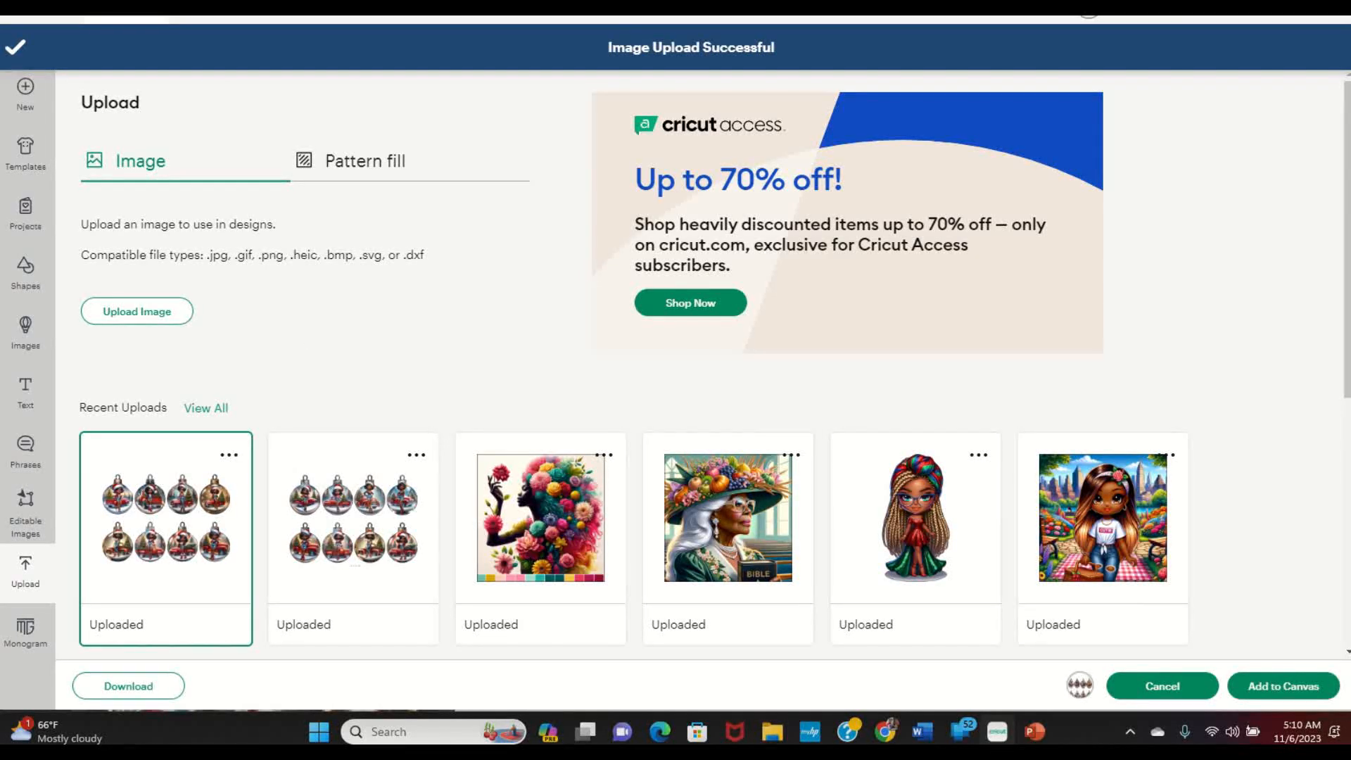
left_click(1262, 692)
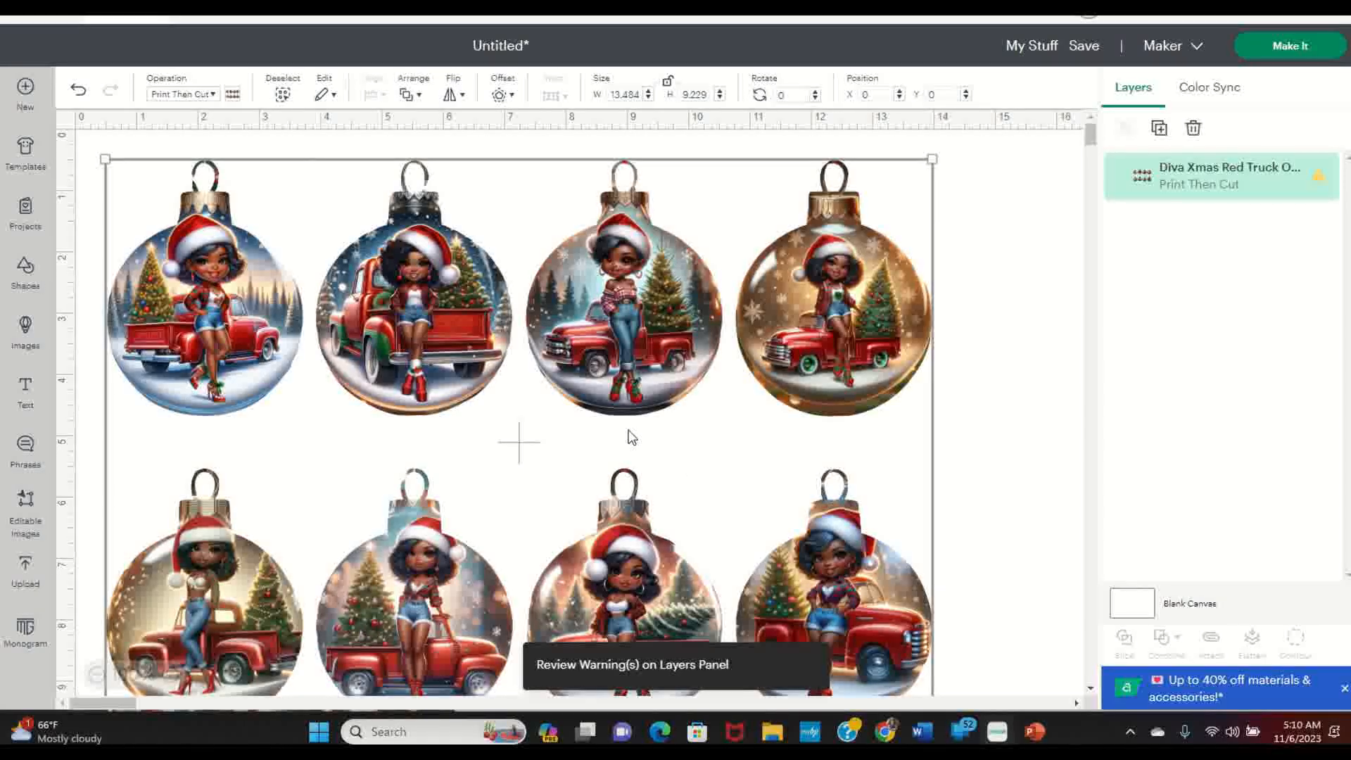
Step: Unlock the ornament sheet's proportions and resize it to 11 in wide by 8.5 in high
left_click(668, 84)
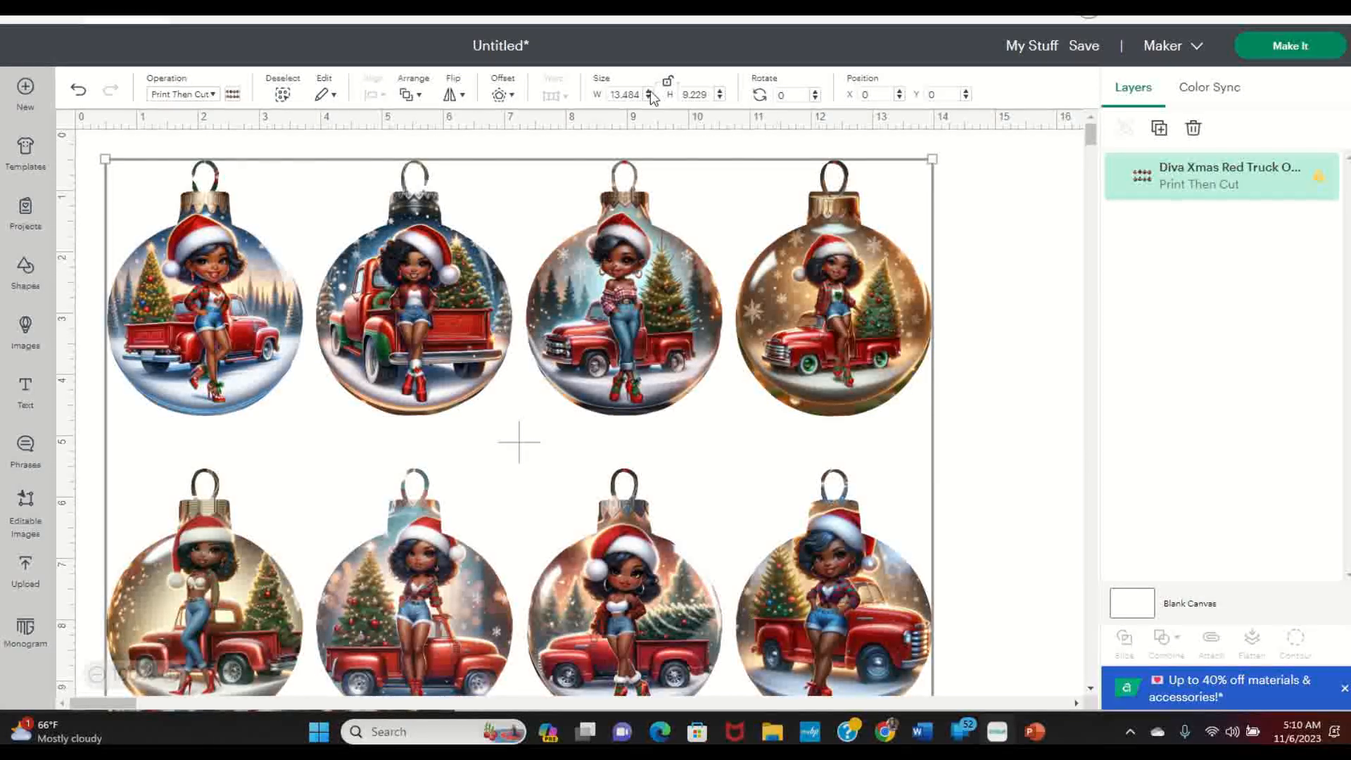
left_click_drag(609, 96, 659, 97)
key("Tab")
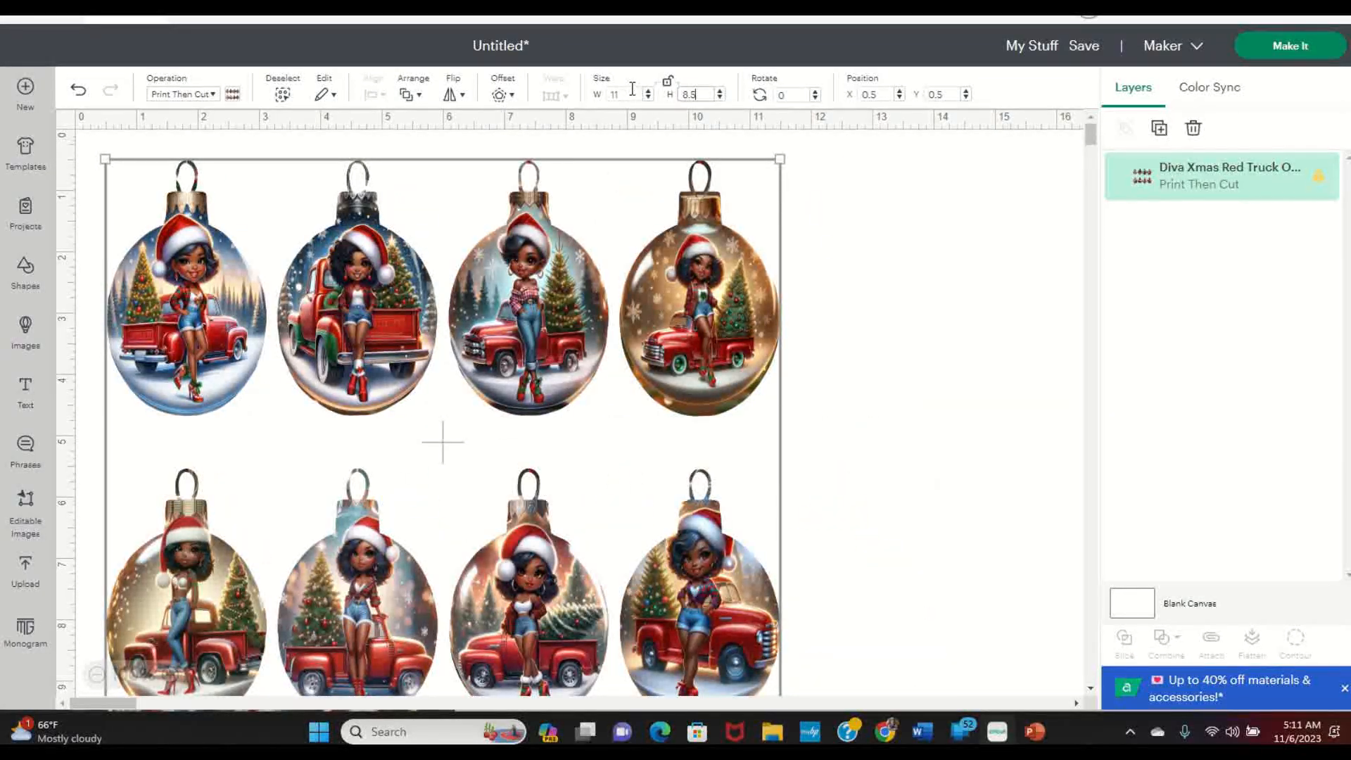
type("8.5")
key("Return")
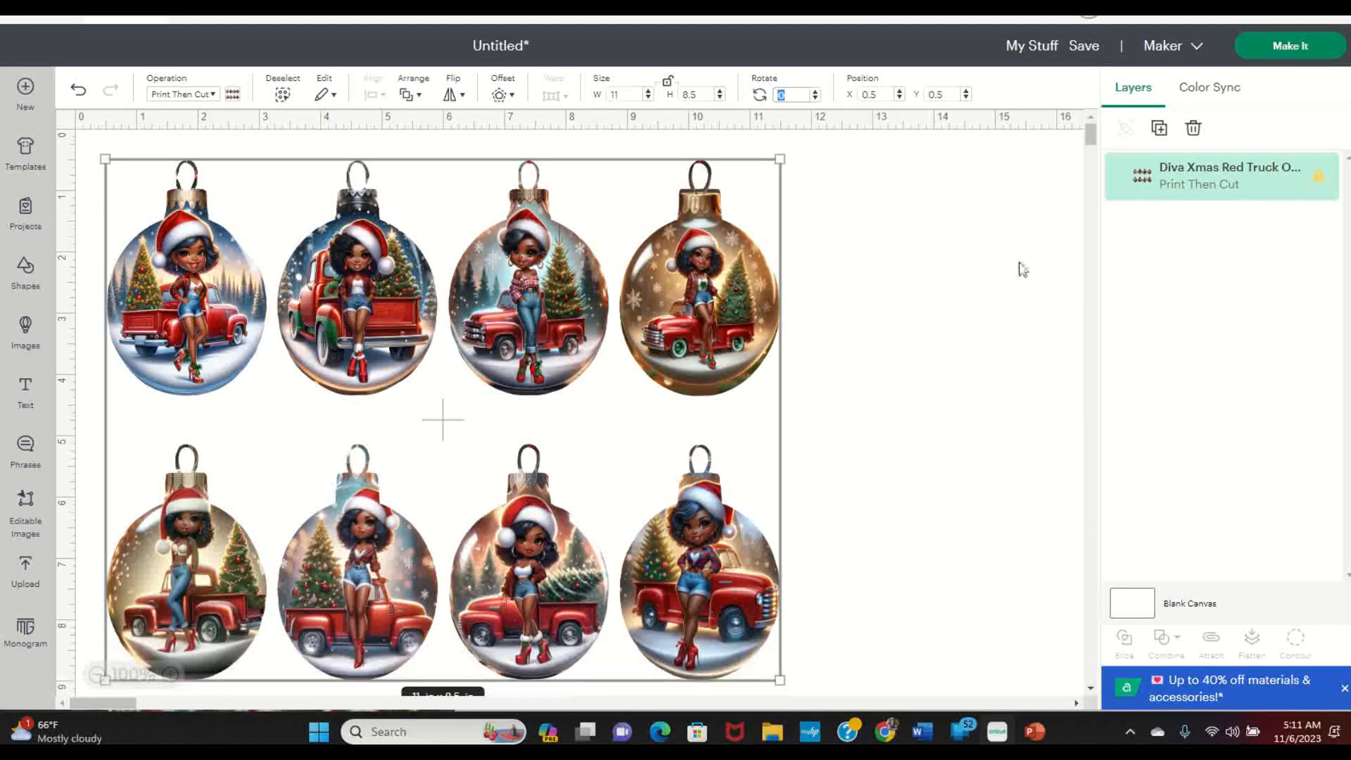
left_click(872, 348)
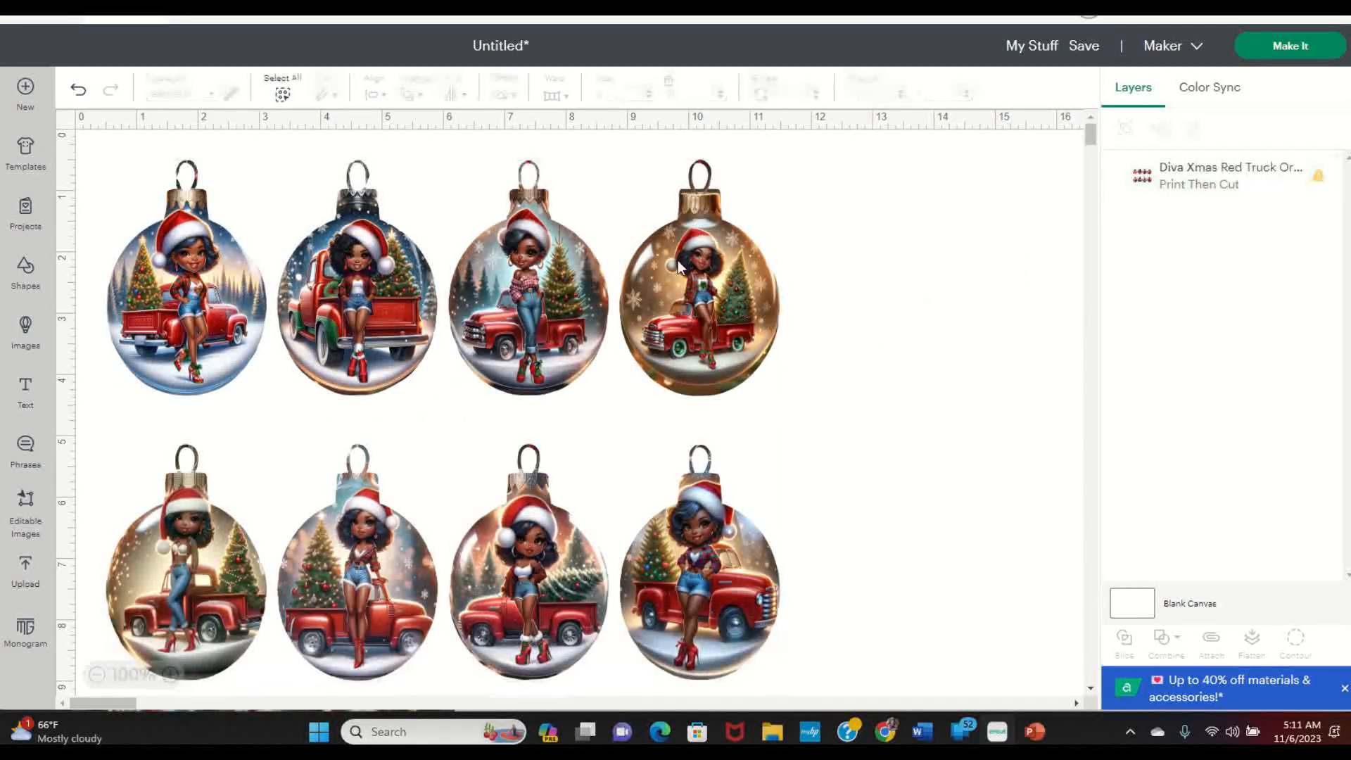
left_click(729, 431)
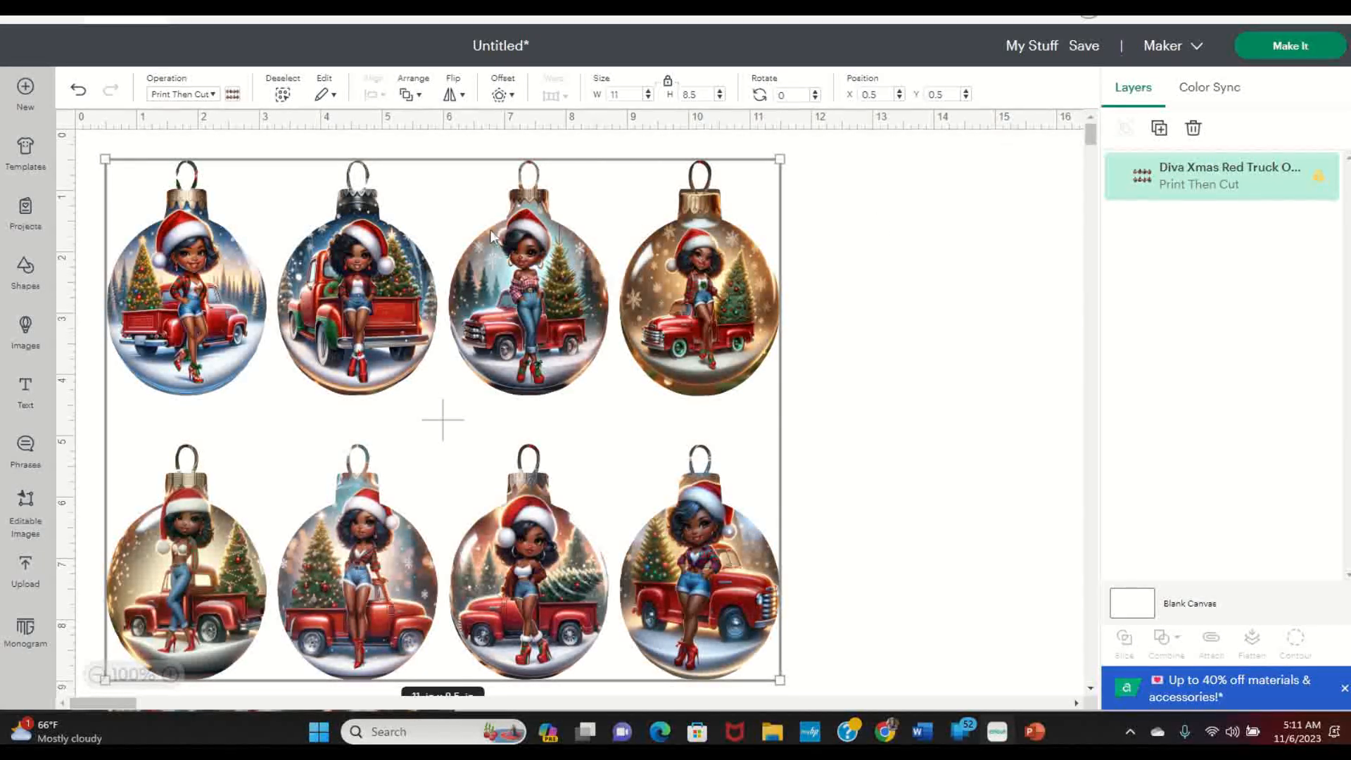
Step: Examine the ornament sheet's Print Then Cut mat layout and the available material sizes, and cancel back to the canvas
left_click(1306, 49)
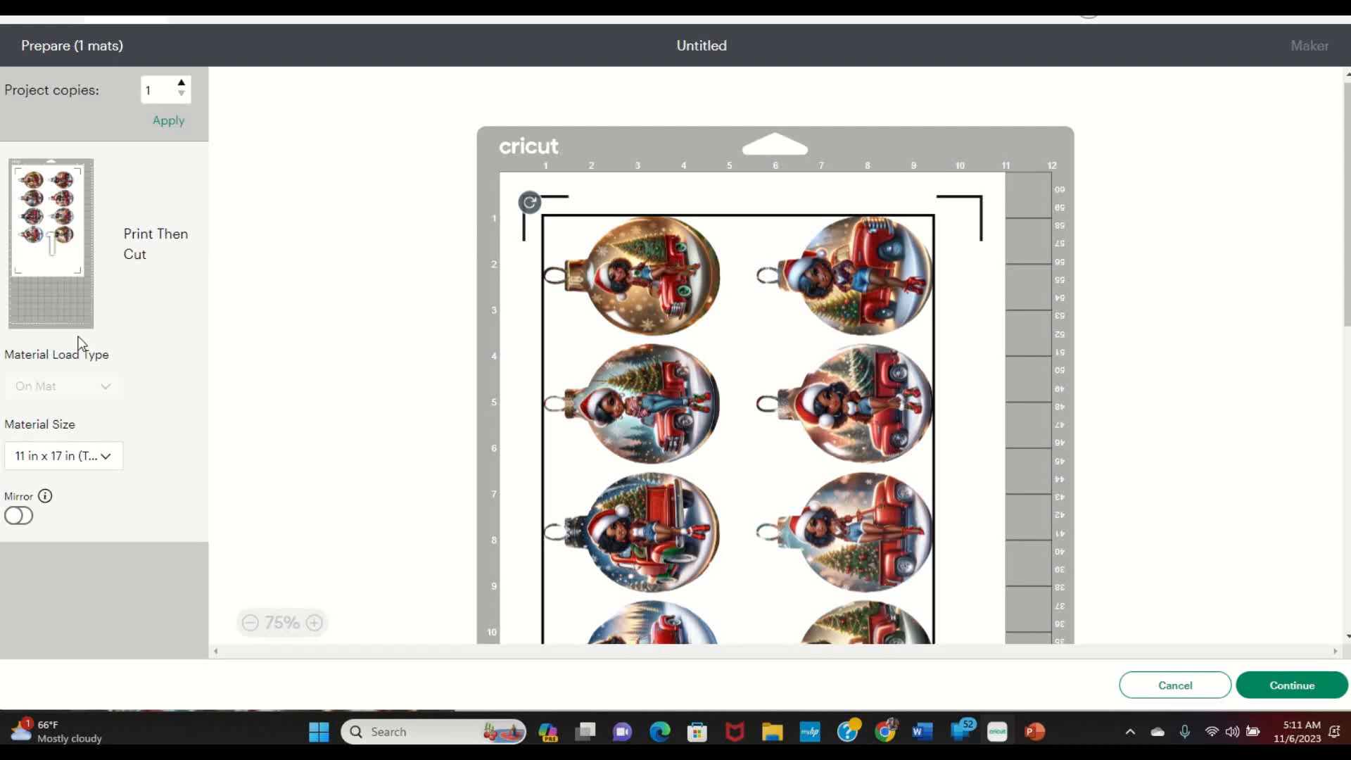
left_click(83, 464)
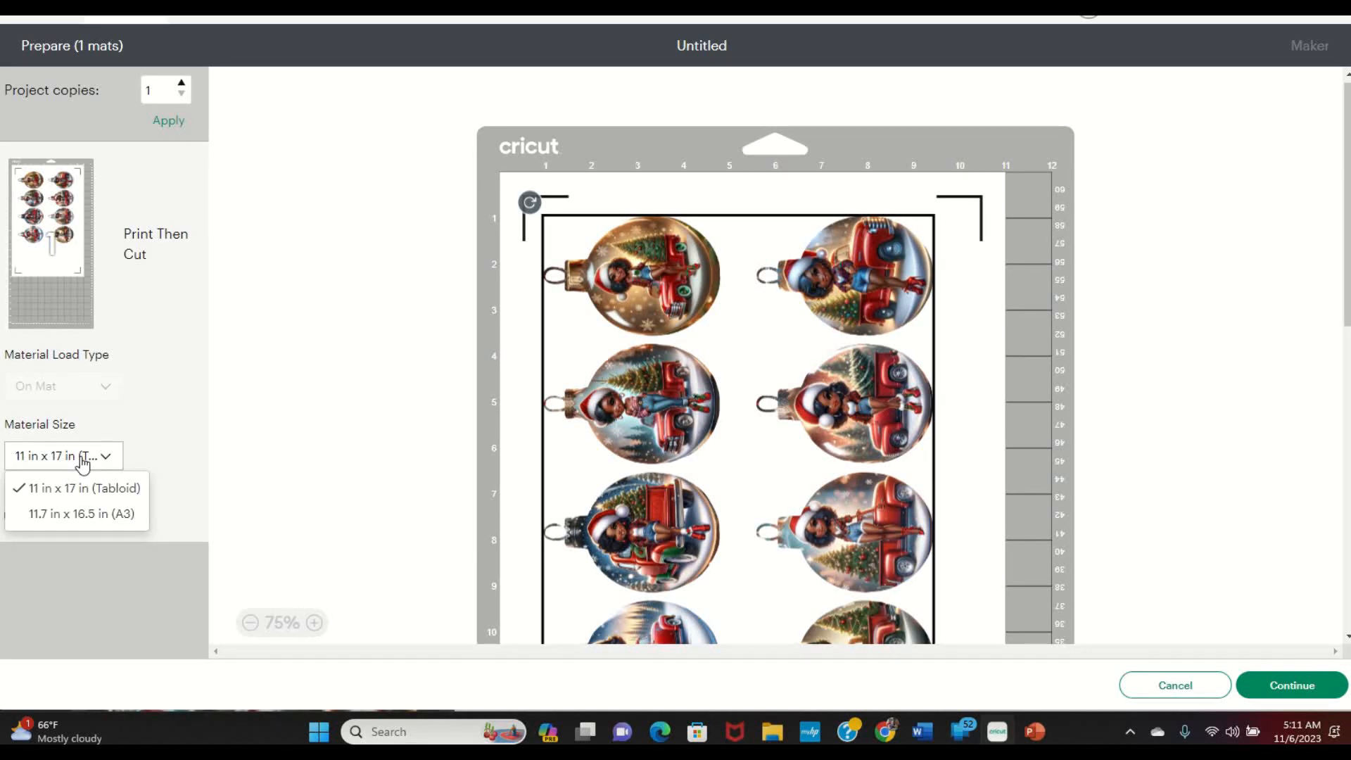
left_click(83, 463)
scroll(847, 351, "down", 5)
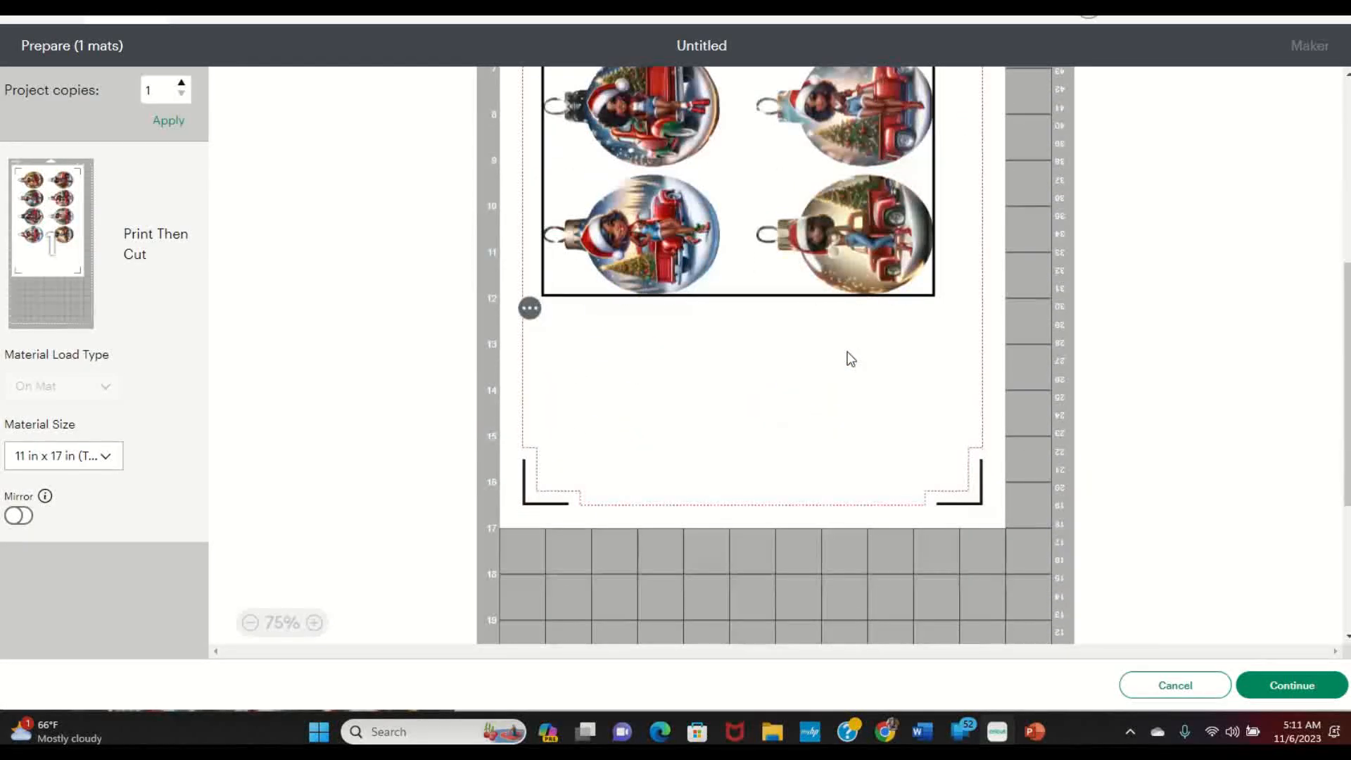
scroll(847, 355, "up", 3)
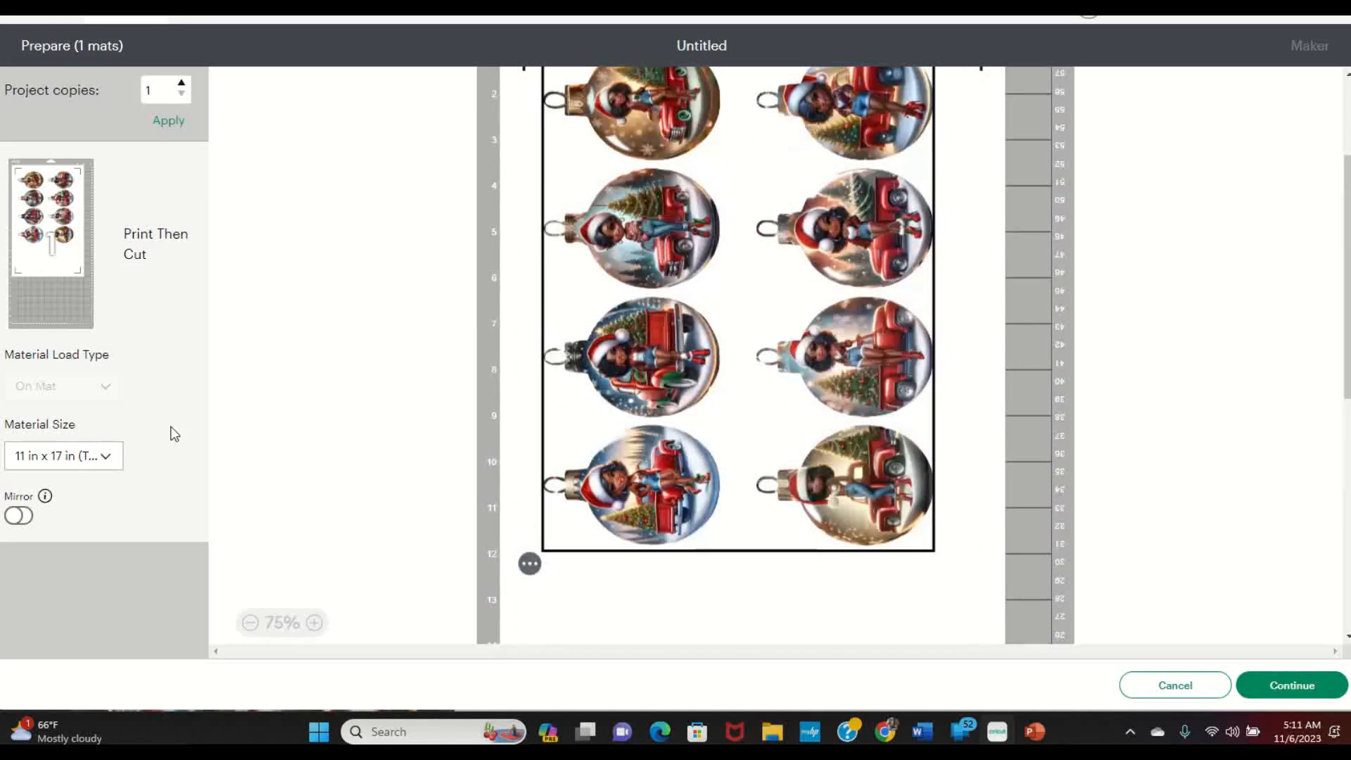
left_click(107, 461)
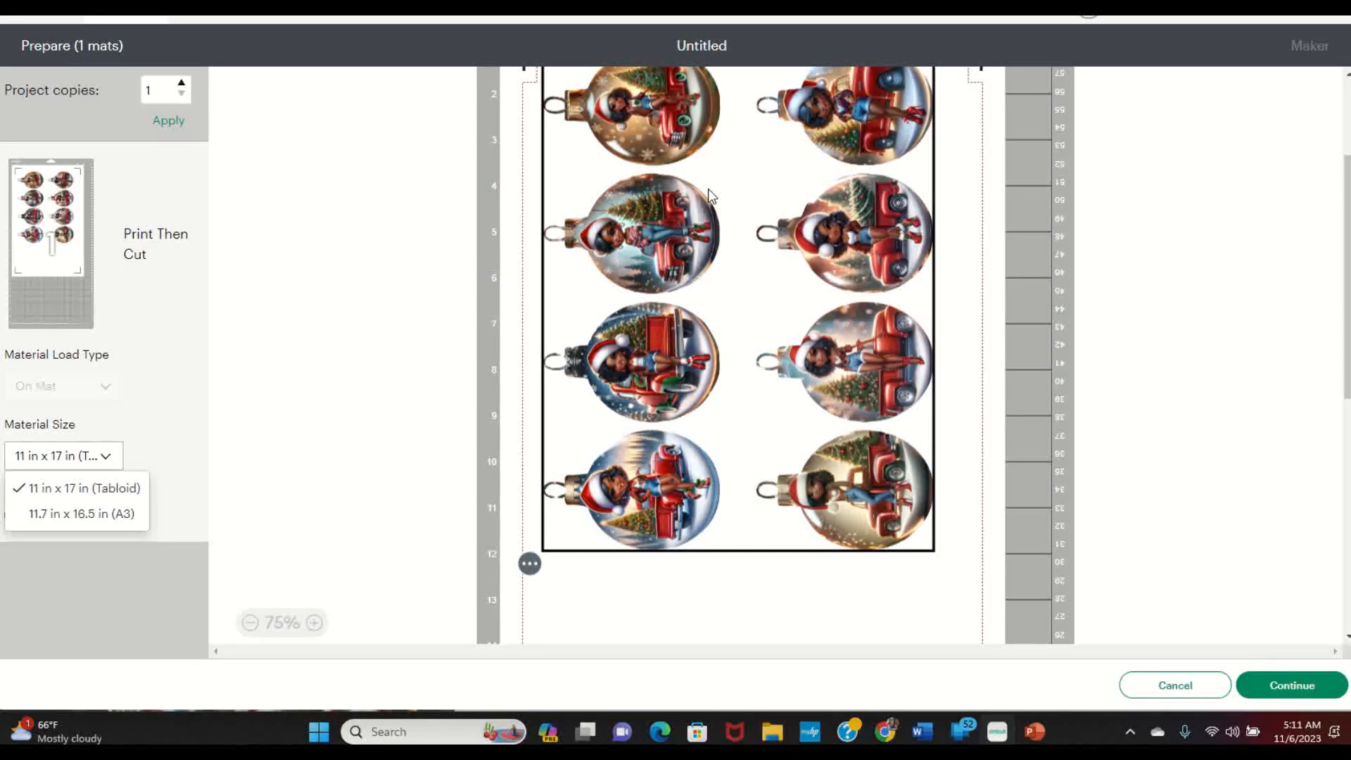
scroll(760, 380, "up", 2)
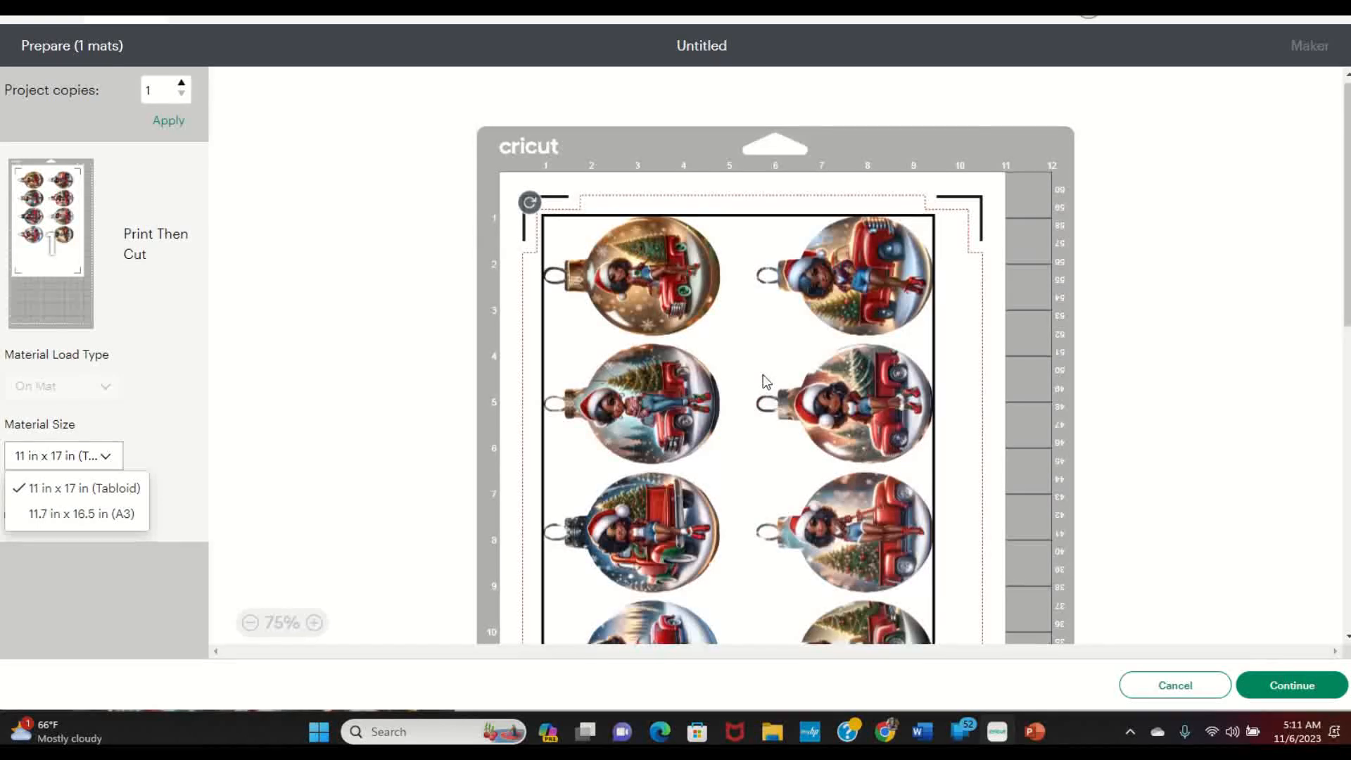
scroll(763, 374, "down", 3)
scroll(762, 374, "down", 4)
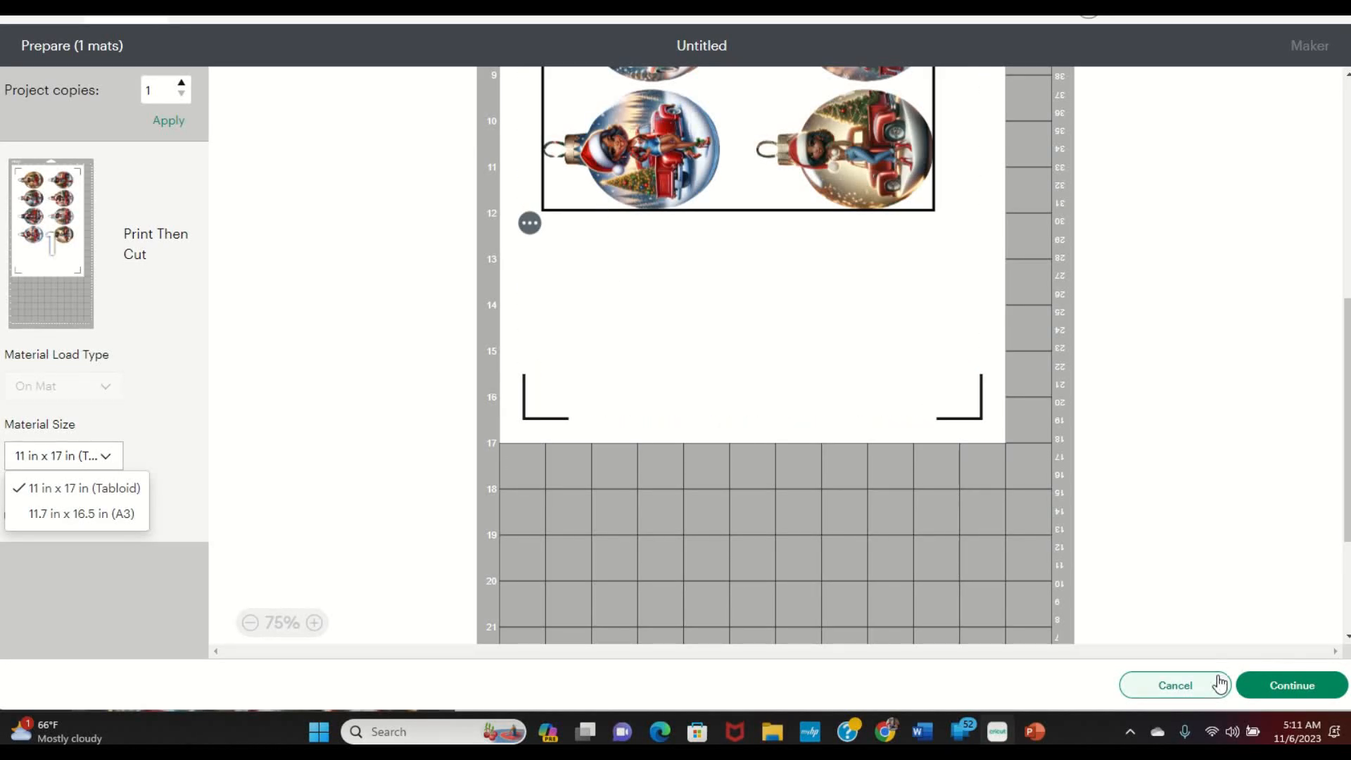
left_click(1176, 685)
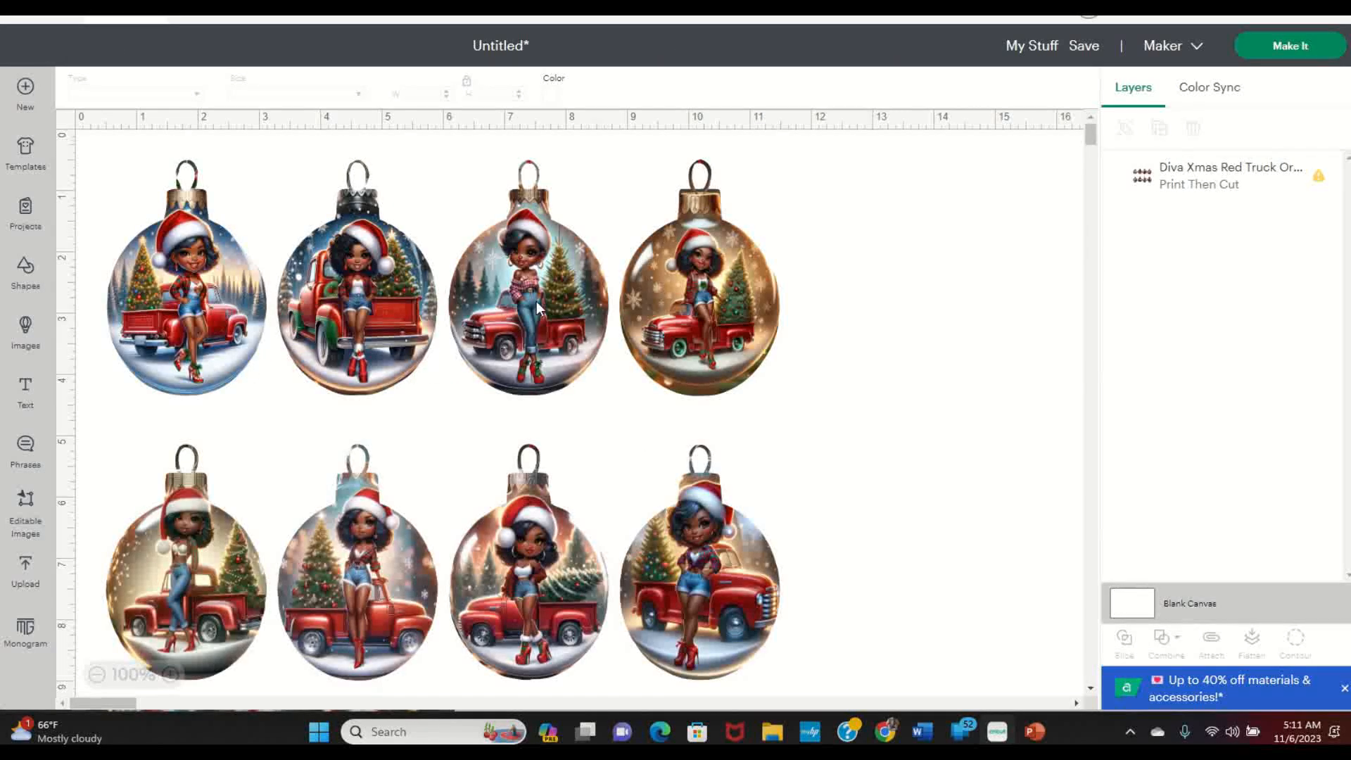
Step: Delete the resized ornament sheet and add the uploaded red truck ornament image to the canvas again
left_click(544, 297)
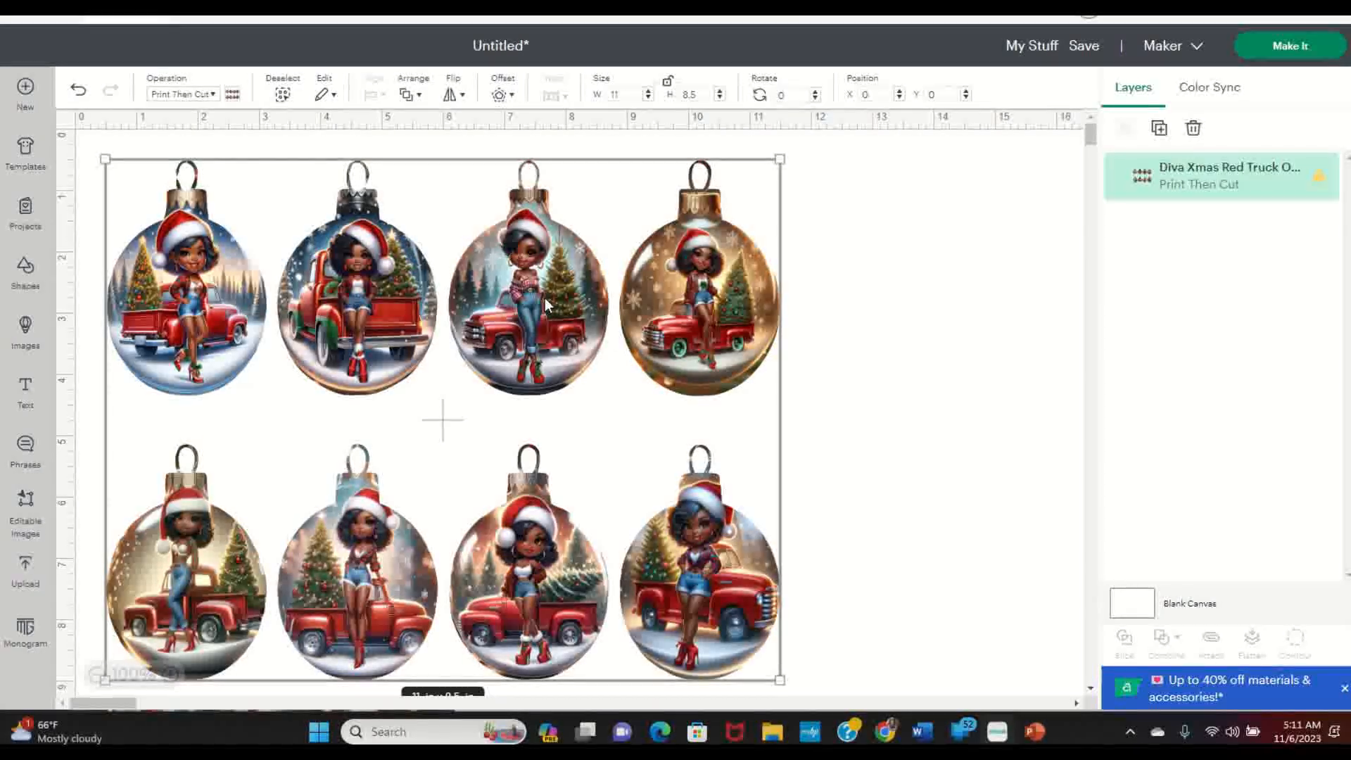
key("Delete")
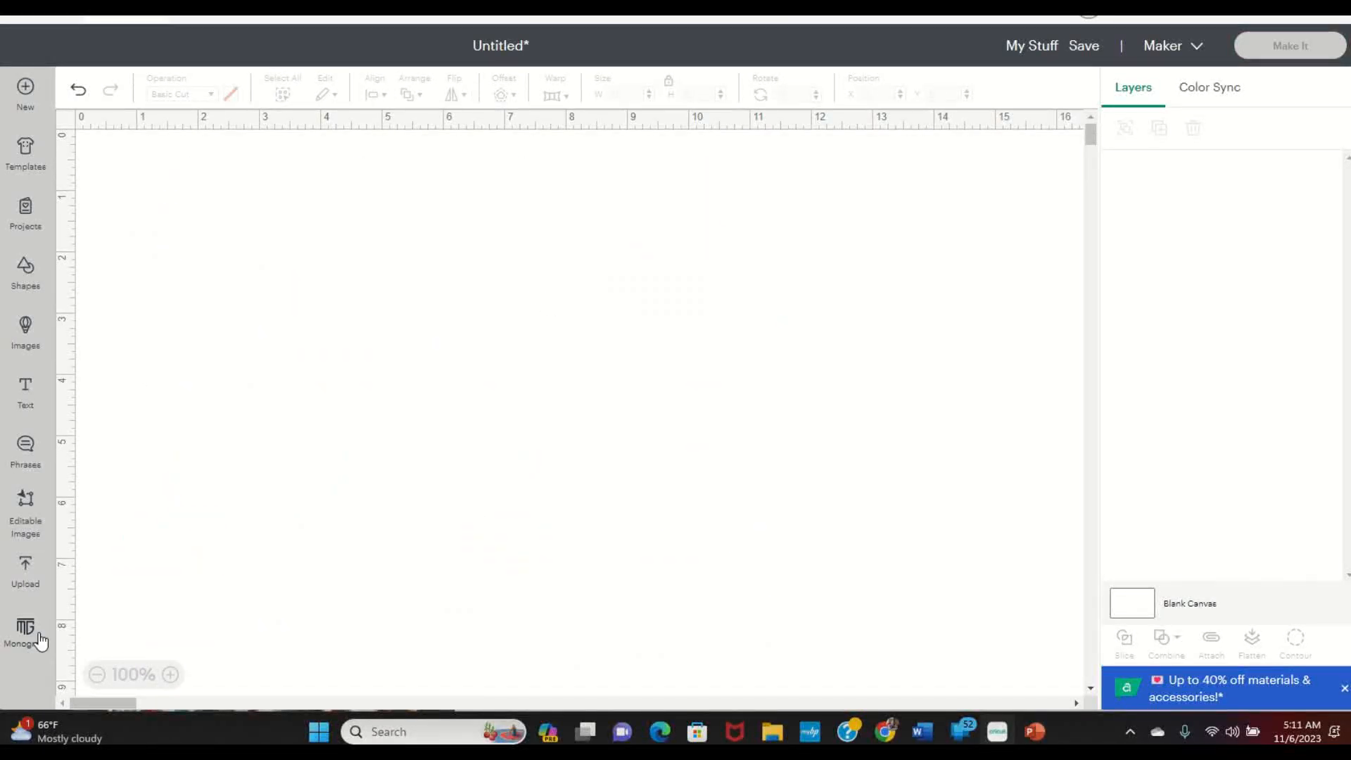
left_click(25, 571)
left_click(239, 492)
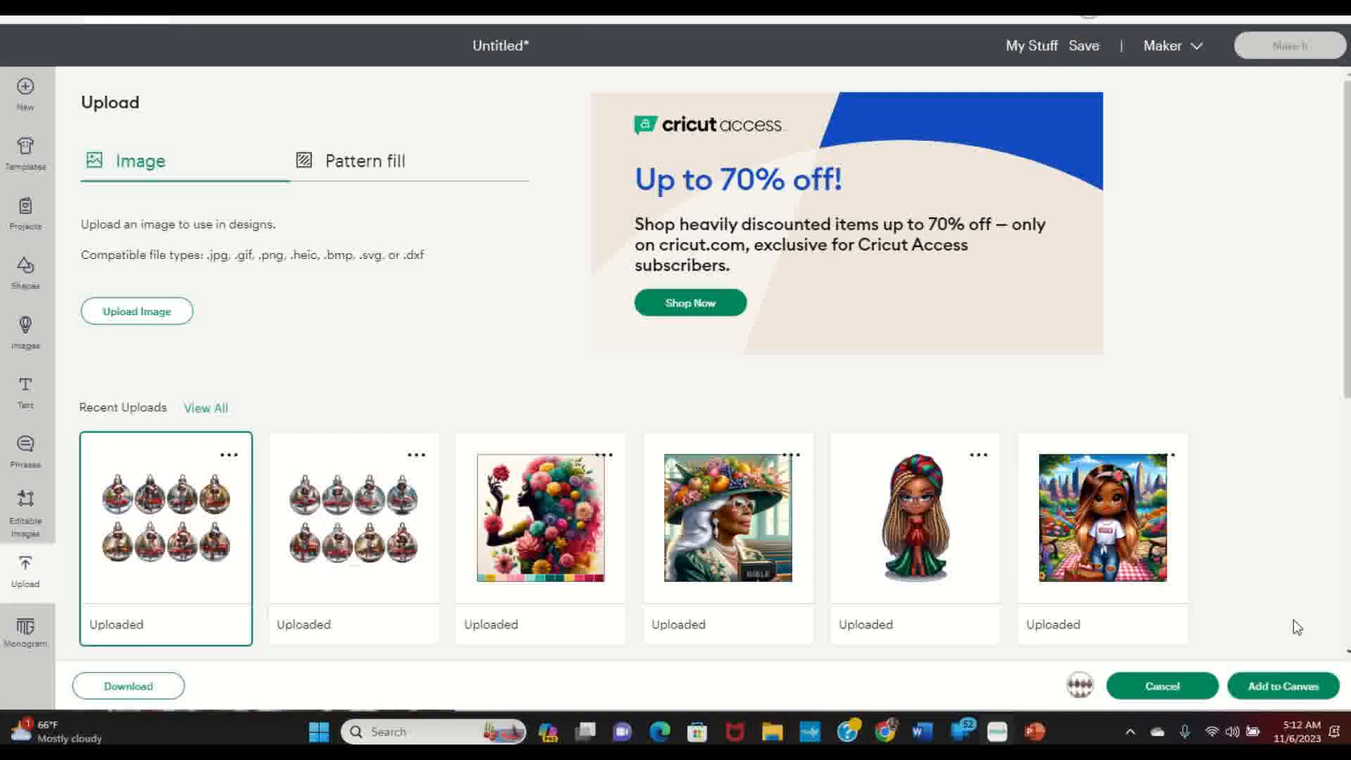
left_click(1283, 686)
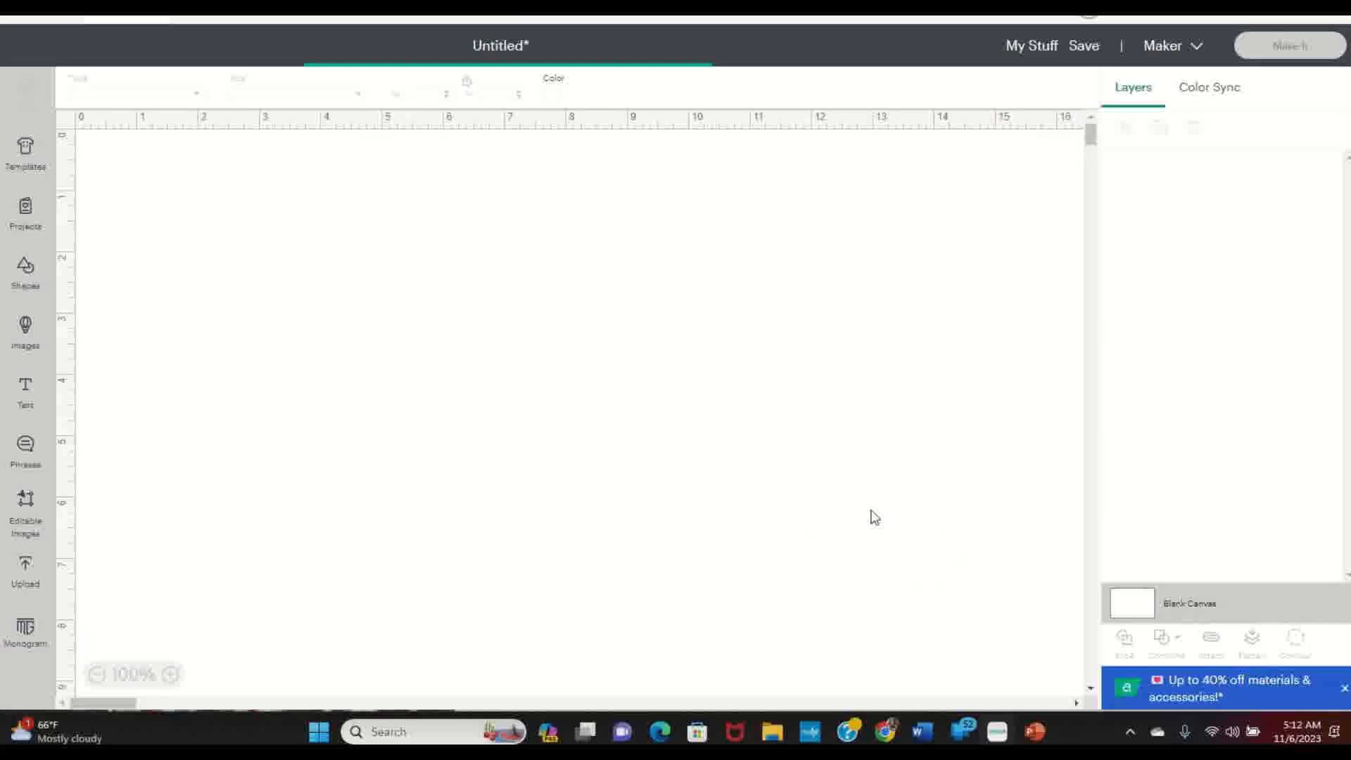